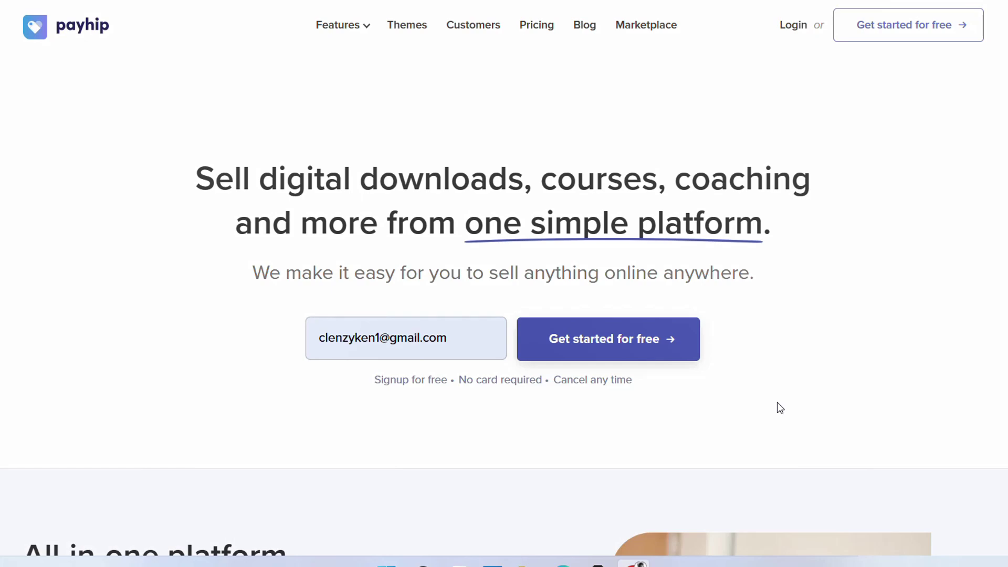
Look through the Payhip home page, covering its product types, store features, support section and footer links
{"action": "scroll", "coordinate": [777, 403], "scroll_direction": "down", "scroll_amount": 10}
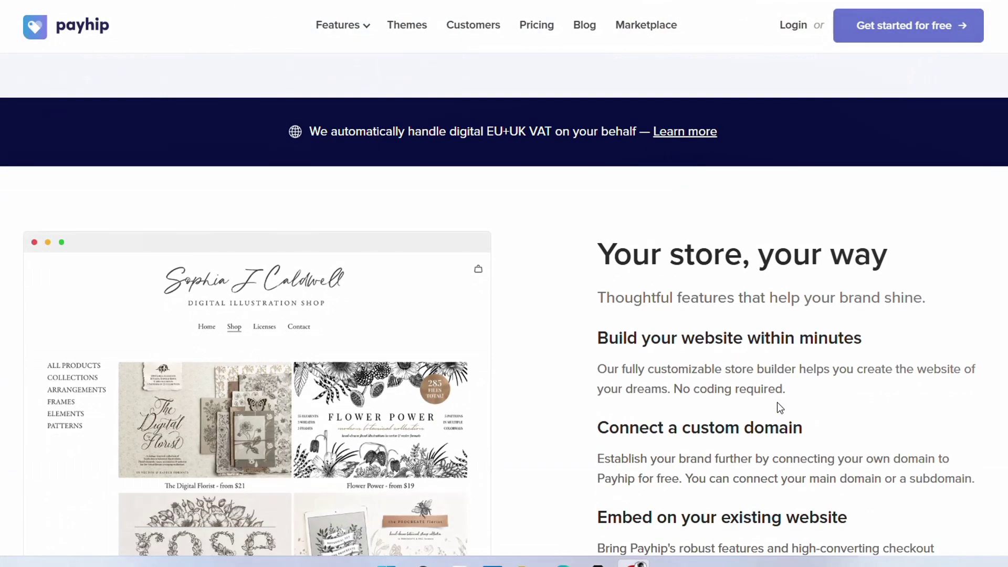
{"action": "scroll", "coordinate": [776, 402], "scroll_direction": "down", "scroll_amount": 15}
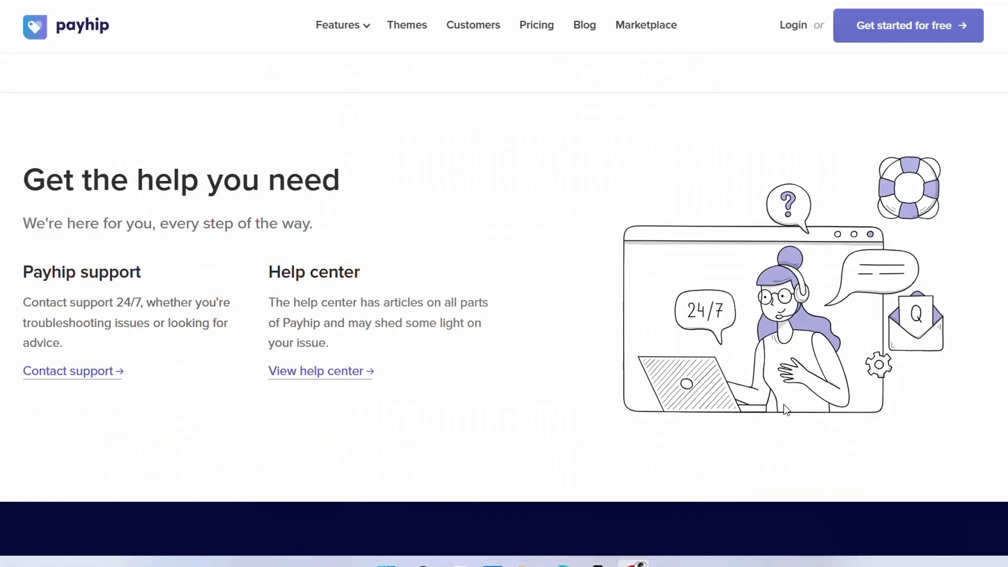
{"action": "scroll", "coordinate": [785, 409], "scroll_direction": "down", "scroll_amount": 6}
{"action": "scroll", "coordinate": [786, 409], "scroll_direction": "down", "scroll_amount": 6}
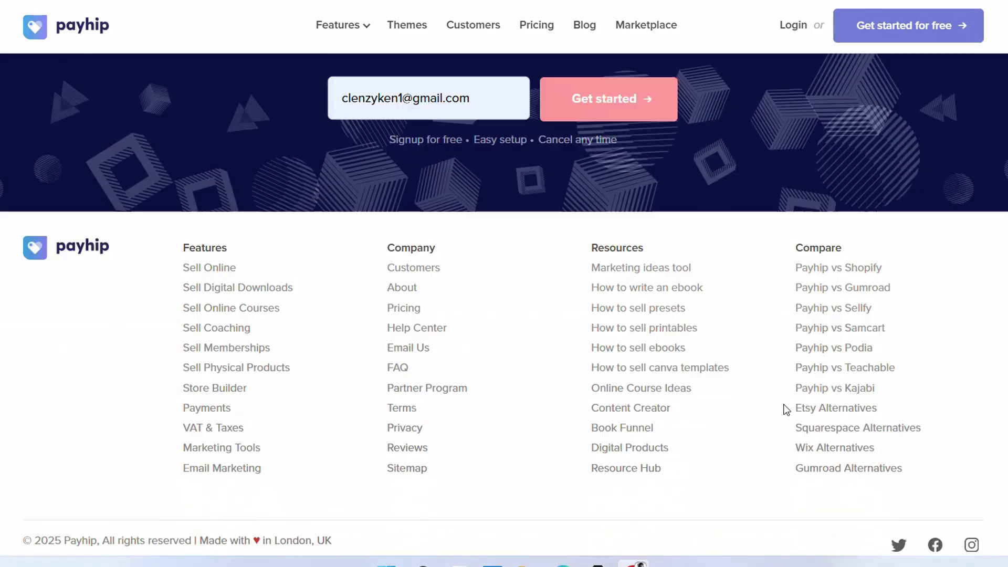
{"action": "scroll", "coordinate": [786, 410], "scroll_direction": "up", "scroll_amount": 15}
{"action": "scroll", "coordinate": [786, 409], "scroll_direction": "up", "scroll_amount": 15}
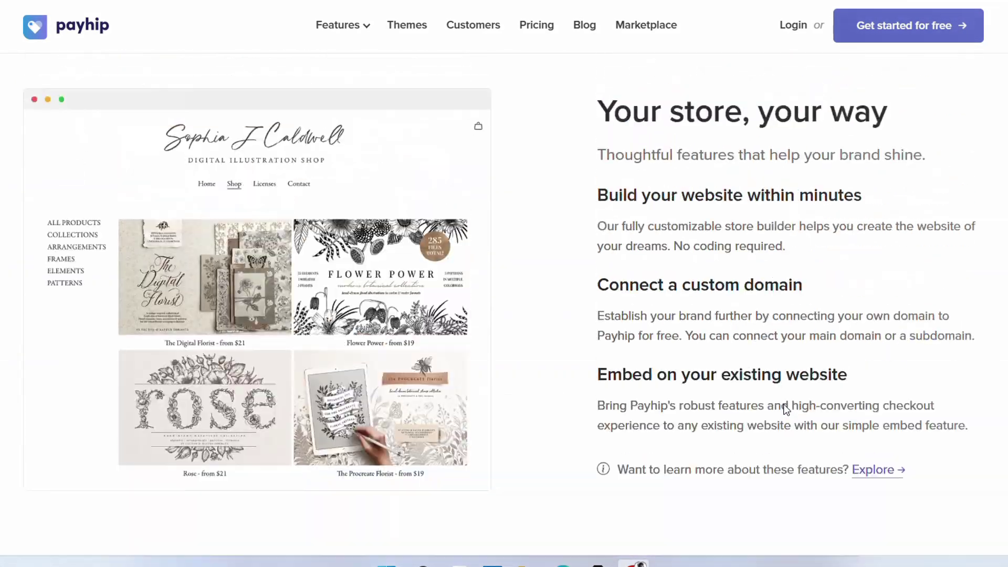
{"action": "scroll", "coordinate": [786, 410], "scroll_direction": "down", "scroll_amount": 15}
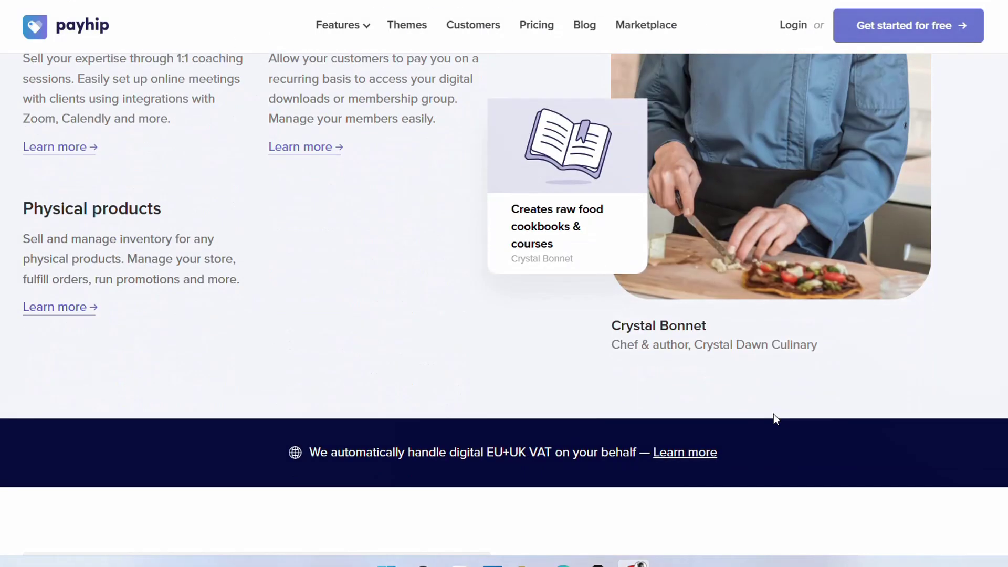
{"action": "scroll", "coordinate": [773, 414], "scroll_direction": "down", "scroll_amount": 10}
{"action": "scroll", "coordinate": [771, 415], "scroll_direction": "up", "scroll_amount": 8}
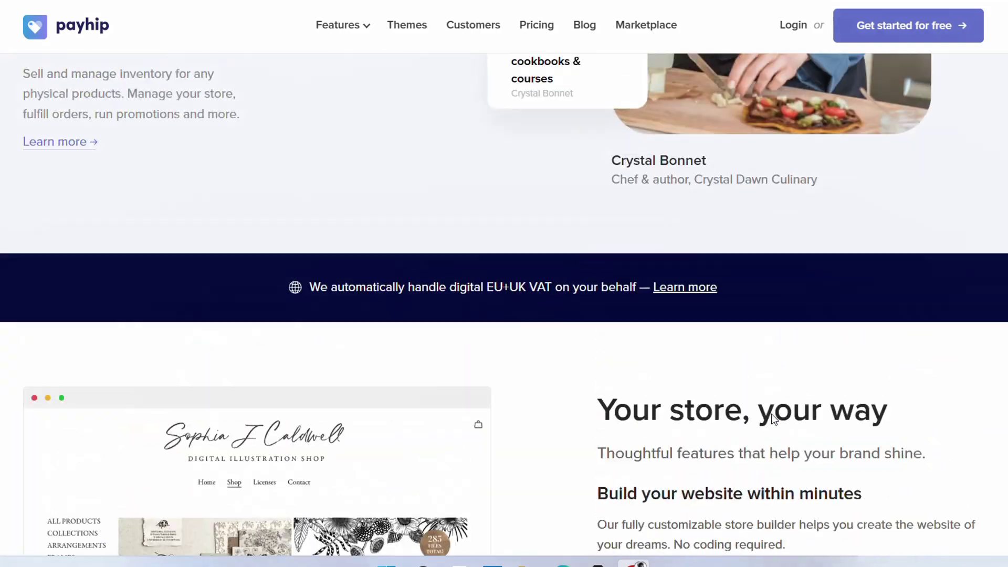
{"action": "scroll", "coordinate": [770, 414], "scroll_direction": "up", "scroll_amount": 12}
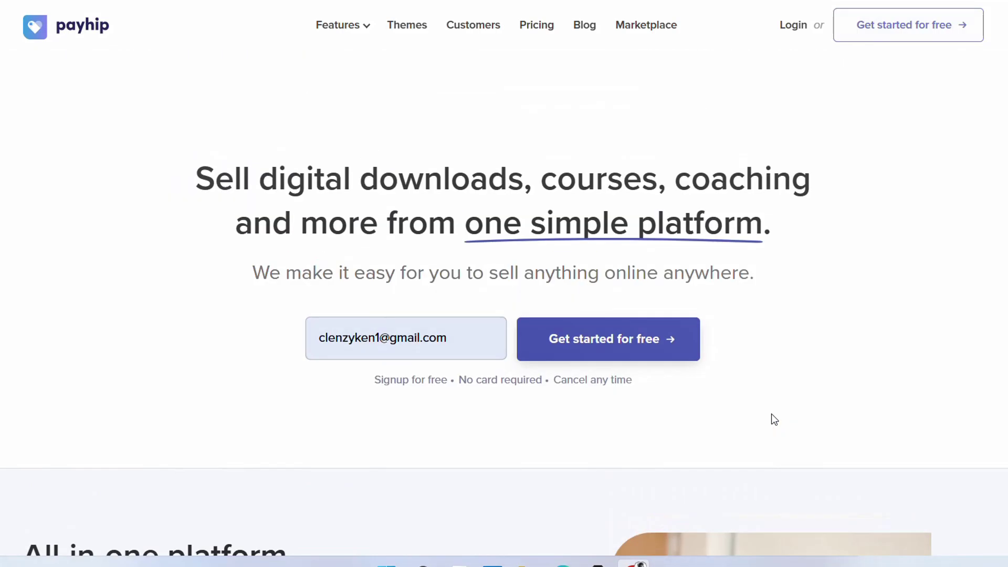
{"action": "scroll", "coordinate": [771, 415], "scroll_direction": "down", "scroll_amount": 13}
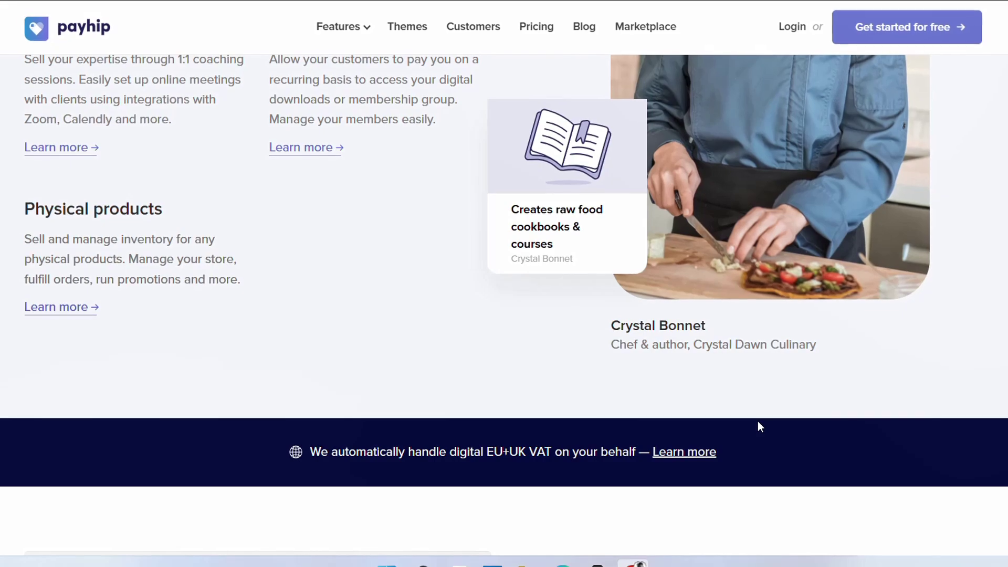
{"action": "scroll", "coordinate": [761, 426], "scroll_direction": "down", "scroll_amount": 2}
{"action": "scroll", "coordinate": [758, 426], "scroll_direction": "down", "scroll_amount": 20}
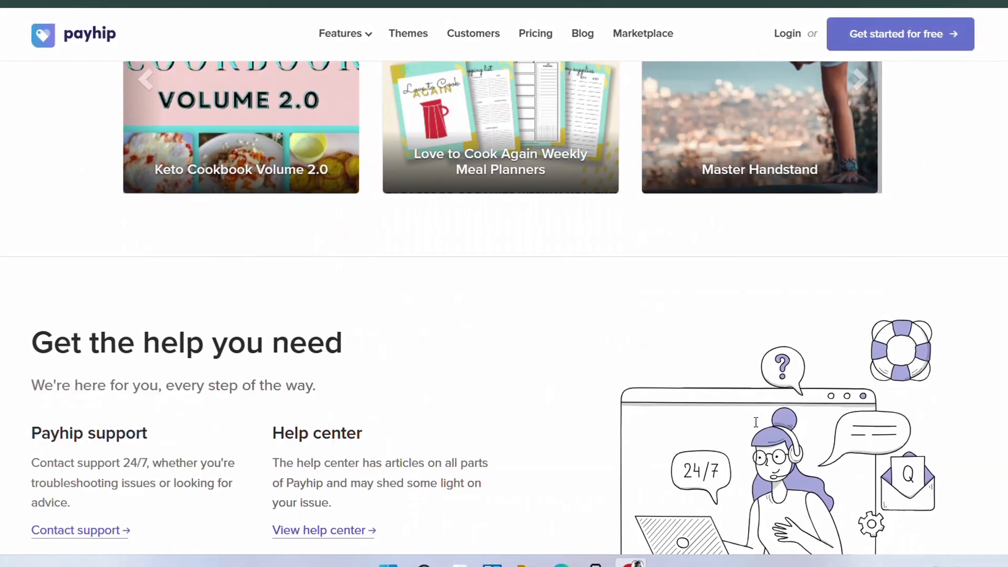
{"action": "scroll", "coordinate": [756, 426], "scroll_direction": "up", "scroll_amount": 18}
{"action": "scroll", "coordinate": [756, 426], "scroll_direction": "up", "scroll_amount": 20}
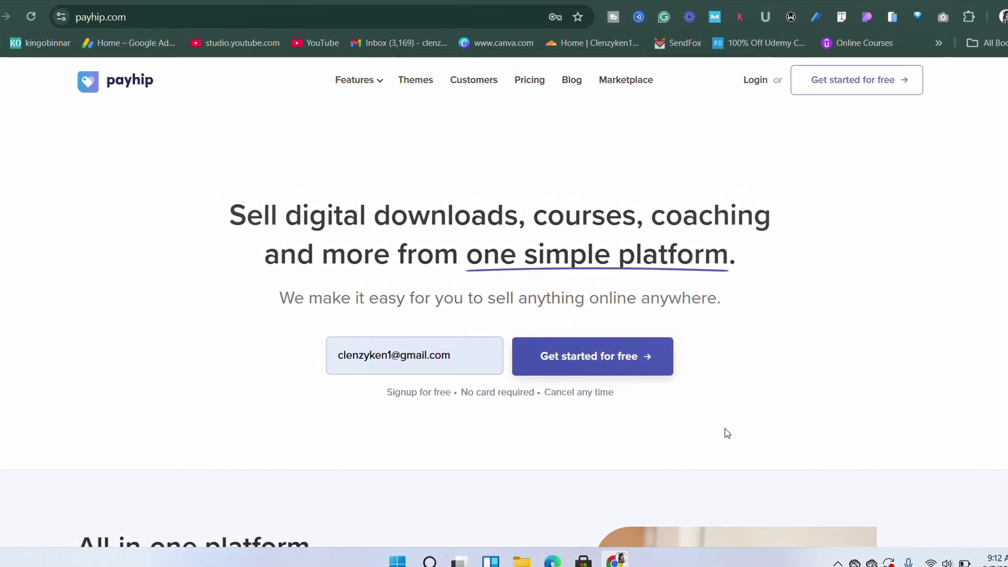
{"action": "scroll", "coordinate": [719, 430], "scroll_direction": "down", "scroll_amount": 8}
{"action": "scroll", "coordinate": [717, 431], "scroll_direction": "up", "scroll_amount": 8}
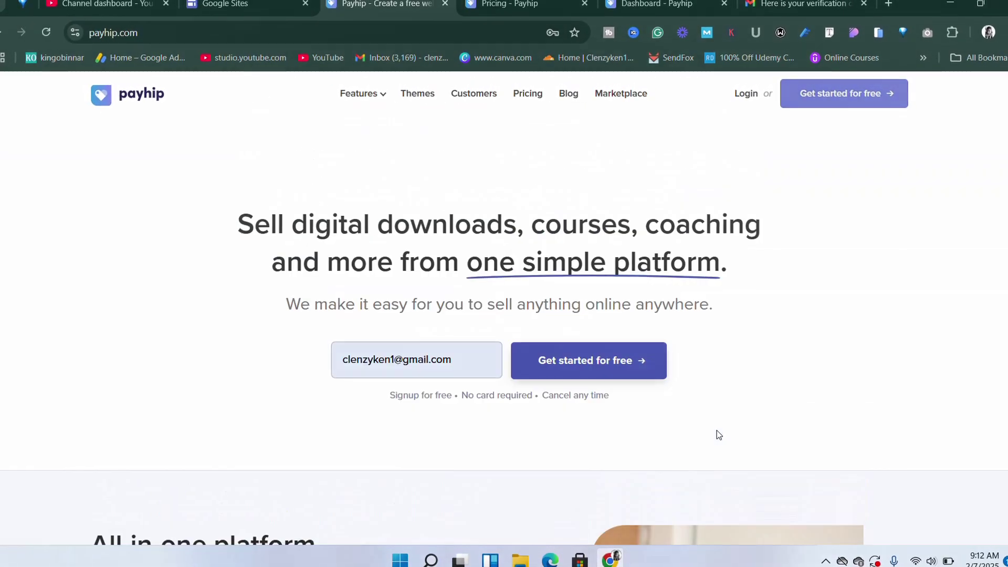
Switch to the open pricing page and compare the Free Forever, Plus and Pro plans and their transaction fees
{"action": "left_click", "coordinate": [524, 6]}
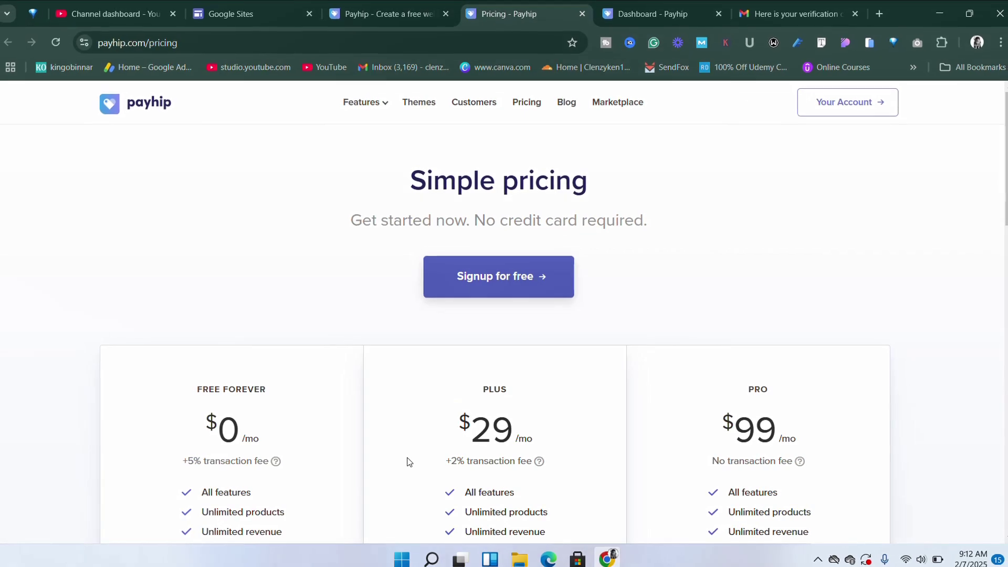
{"action": "scroll", "coordinate": [399, 441], "scroll_direction": "down", "scroll_amount": 5}
{"action": "scroll", "coordinate": [389, 430], "scroll_direction": "up", "scroll_amount": 5}
{"action": "scroll", "coordinate": [356, 425], "scroll_direction": "down", "scroll_amount": 1}
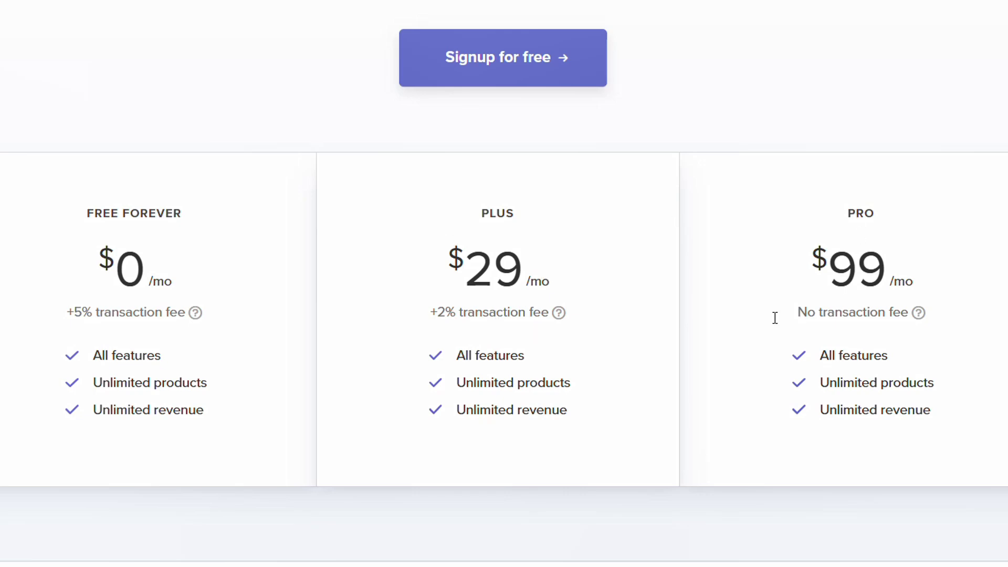
{"action": "scroll", "coordinate": [410, 345], "scroll_direction": "down", "scroll_amount": 3}
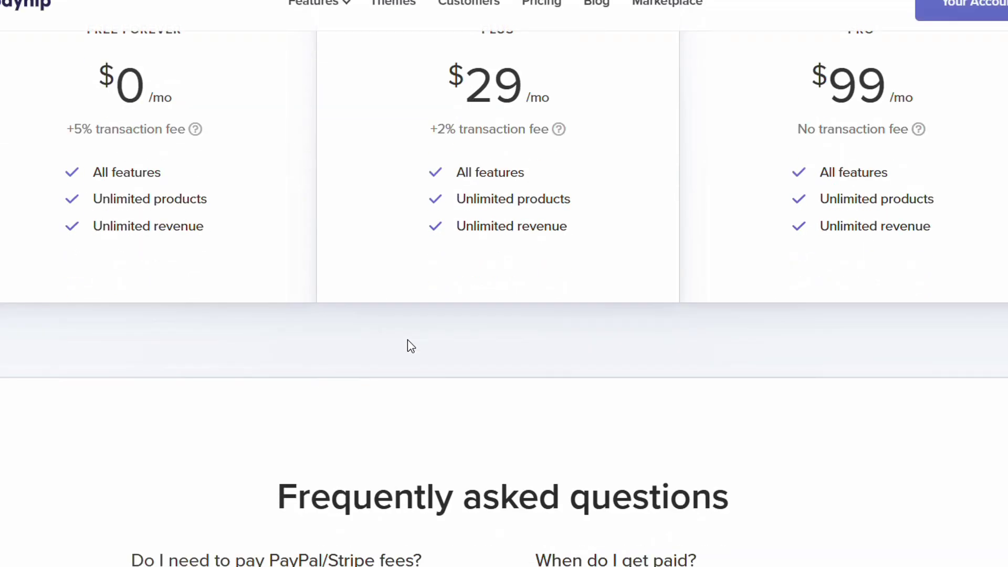
{"action": "scroll", "coordinate": [502, 331], "scroll_direction": "up", "scroll_amount": 5}
{"action": "scroll", "coordinate": [490, 391], "scroll_direction": "down", "scroll_amount": 3}
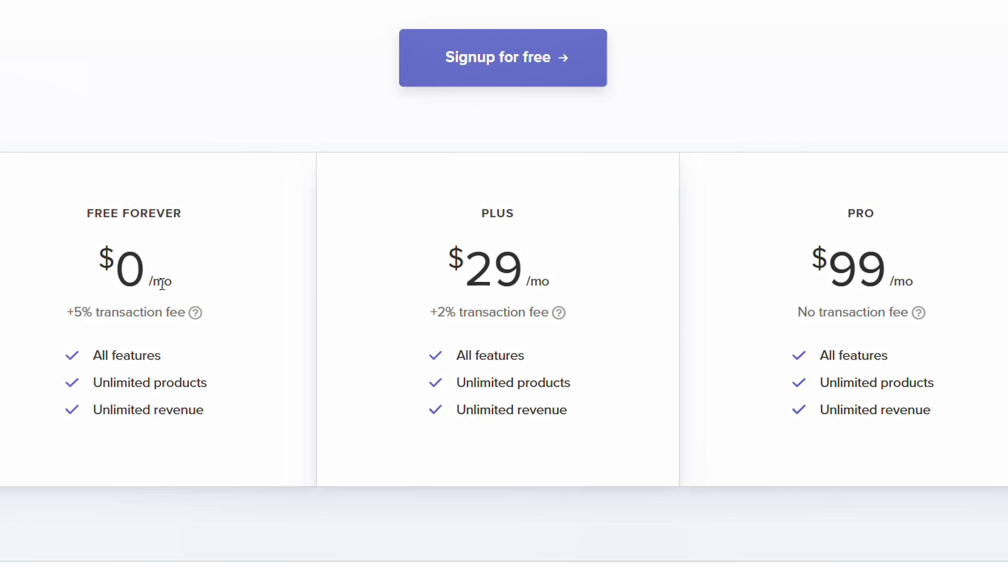
{"action": "scroll", "coordinate": [178, 363], "scroll_direction": "down", "scroll_amount": 10}
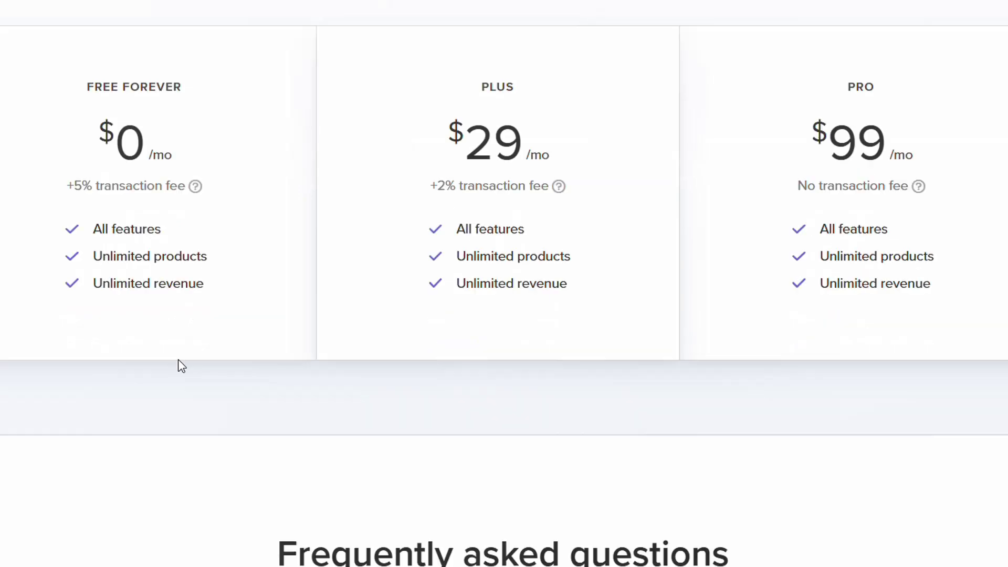
{"action": "scroll", "coordinate": [399, 215], "scroll_direction": "up", "scroll_amount": 14}
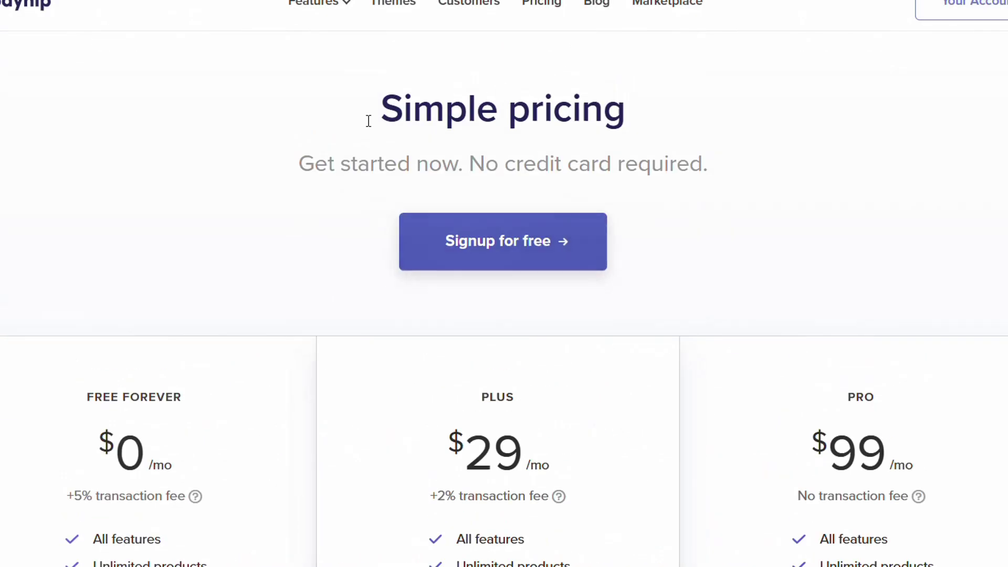
Open the Payments feature page and read through its setup and supported payment gateway sections
{"action": "mouse_move", "coordinate": [335, 11]}
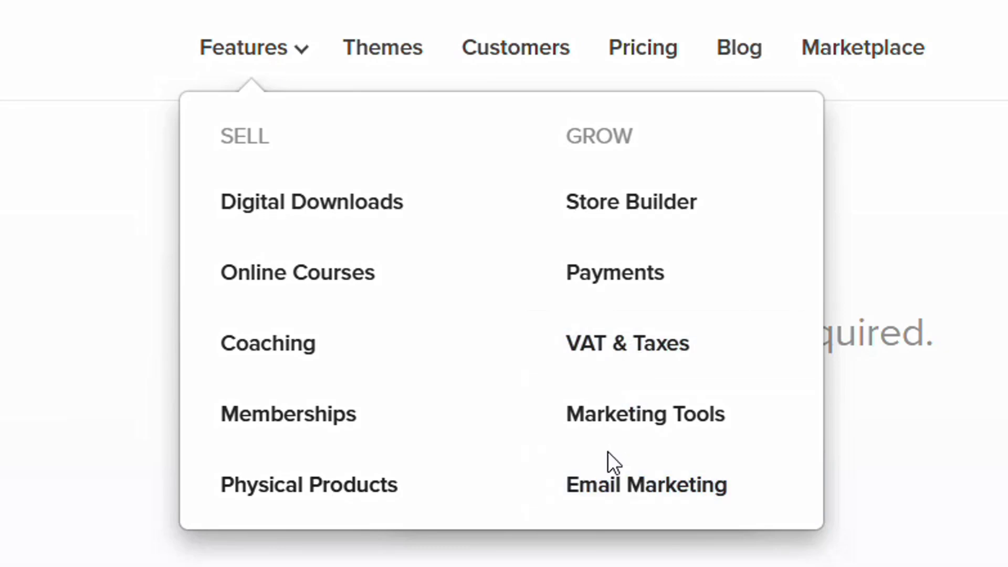
{"action": "left_click", "coordinate": [608, 268]}
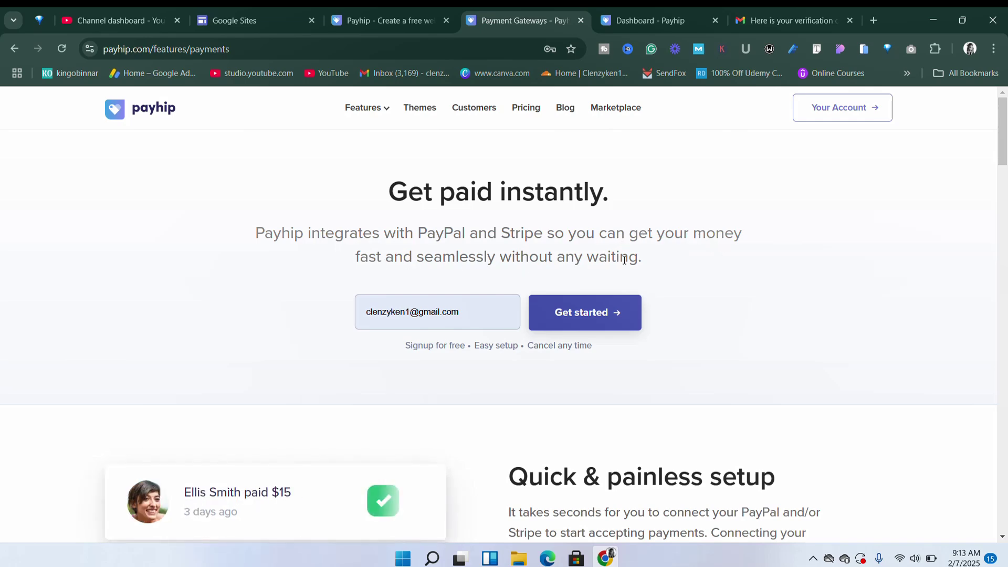
{"action": "scroll", "coordinate": [623, 260], "scroll_direction": "down", "scroll_amount": 5}
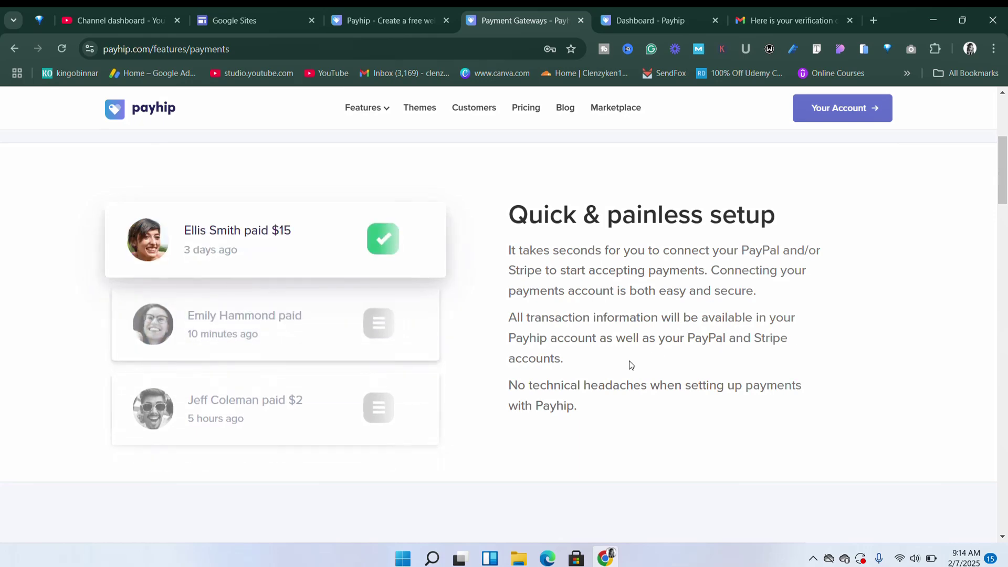
{"action": "scroll", "coordinate": [628, 363], "scroll_direction": "down", "scroll_amount": 2}
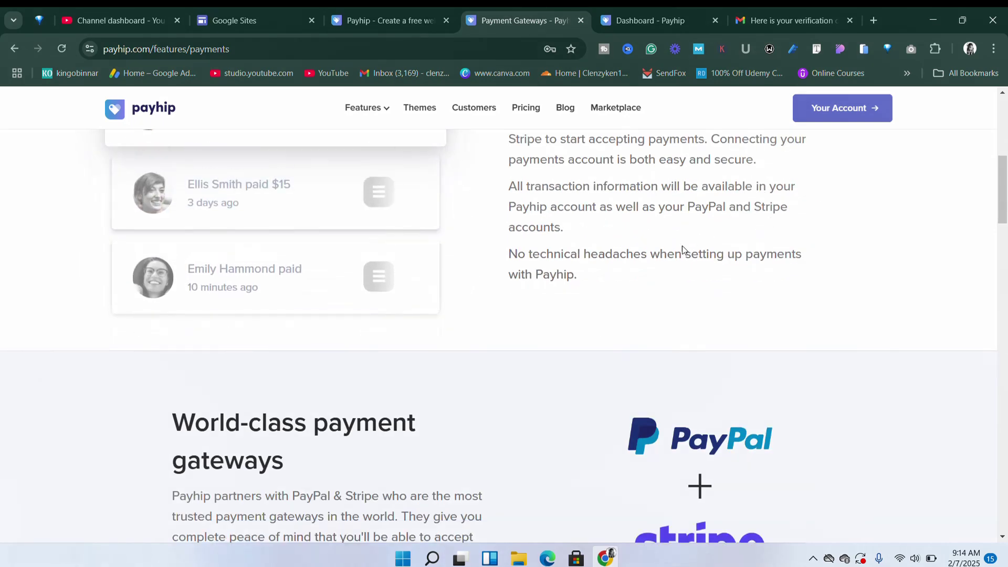
{"action": "scroll", "coordinate": [540, 315], "scroll_direction": "down", "scroll_amount": 2}
{"action": "scroll", "coordinate": [540, 316], "scroll_direction": "up", "scroll_amount": 2}
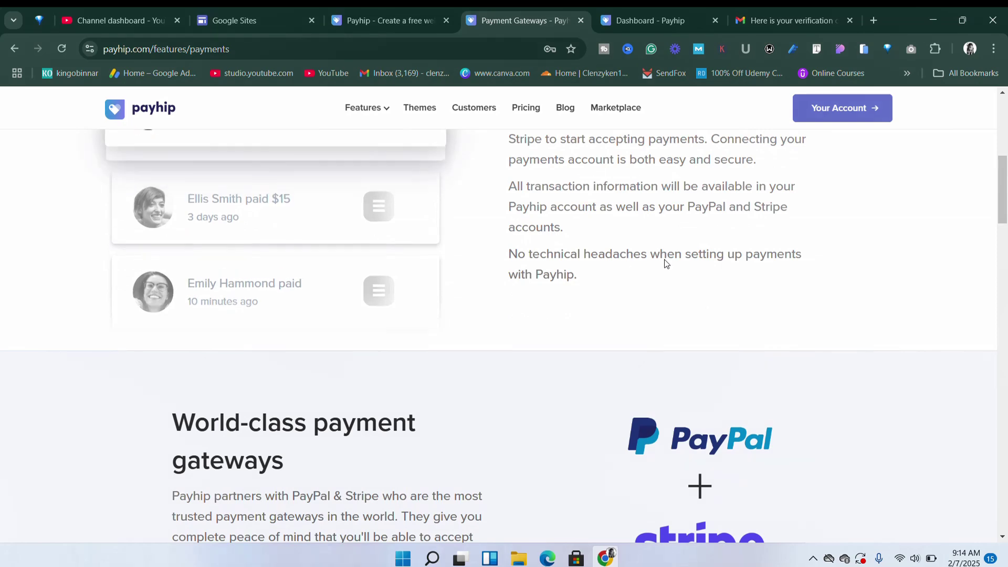
{"action": "scroll", "coordinate": [564, 311], "scroll_direction": "down", "scroll_amount": 4}
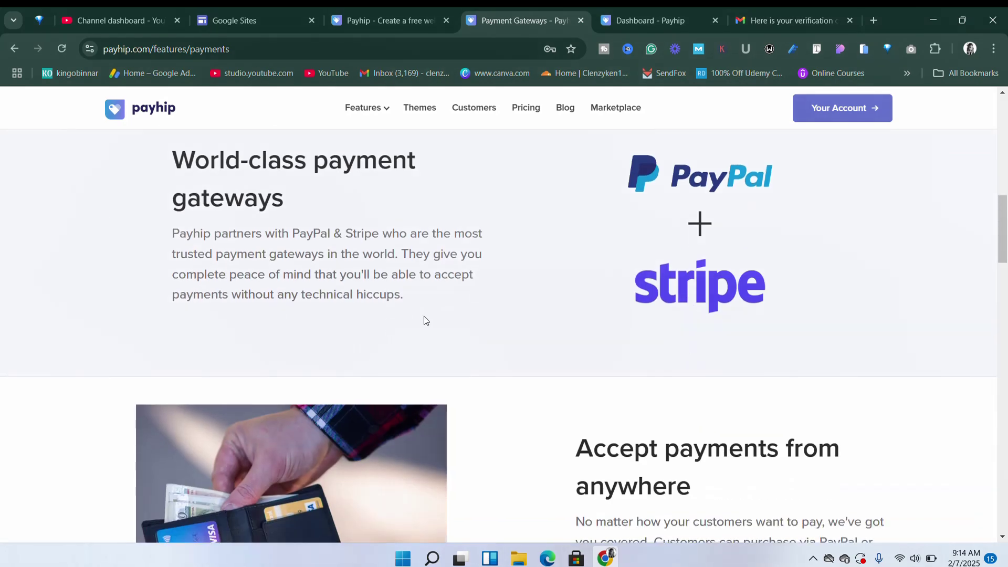
{"action": "scroll", "coordinate": [457, 318], "scroll_direction": "up", "scroll_amount": 2}
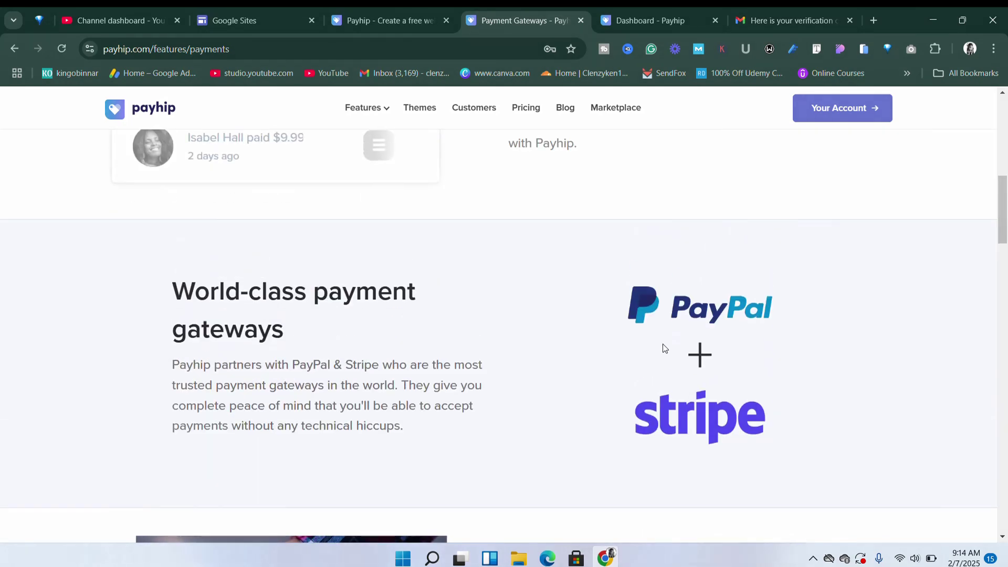
{"action": "scroll", "coordinate": [699, 400], "scroll_direction": "down", "scroll_amount": 4}
{"action": "scroll", "coordinate": [698, 410], "scroll_direction": "up", "scroll_amount": 6}
{"action": "scroll", "coordinate": [688, 420], "scroll_direction": "down", "scroll_amount": 2}
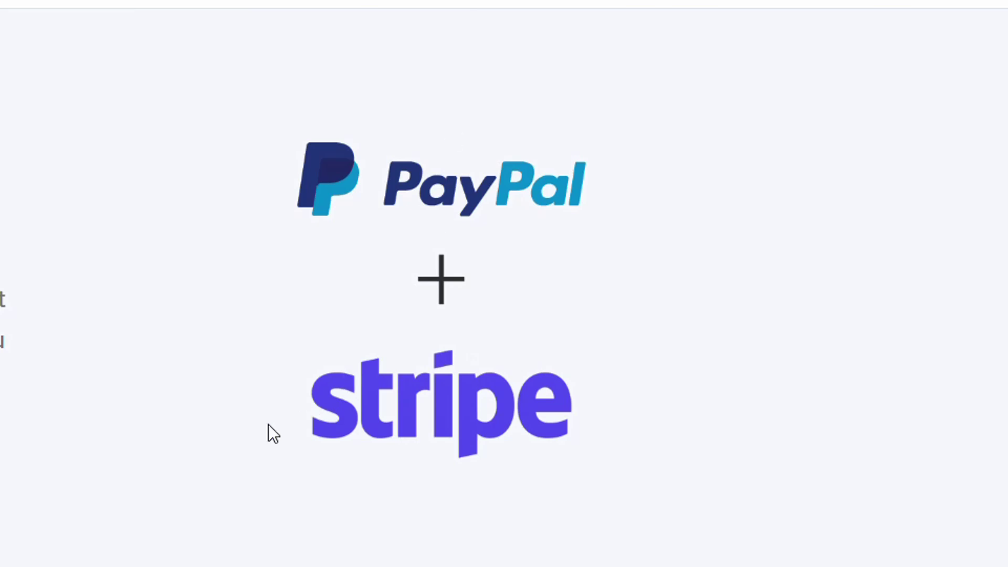
{"action": "scroll", "coordinate": [267, 427], "scroll_direction": "down", "scroll_amount": 10}
{"action": "scroll", "coordinate": [284, 390], "scroll_direction": "down", "scroll_amount": 10}
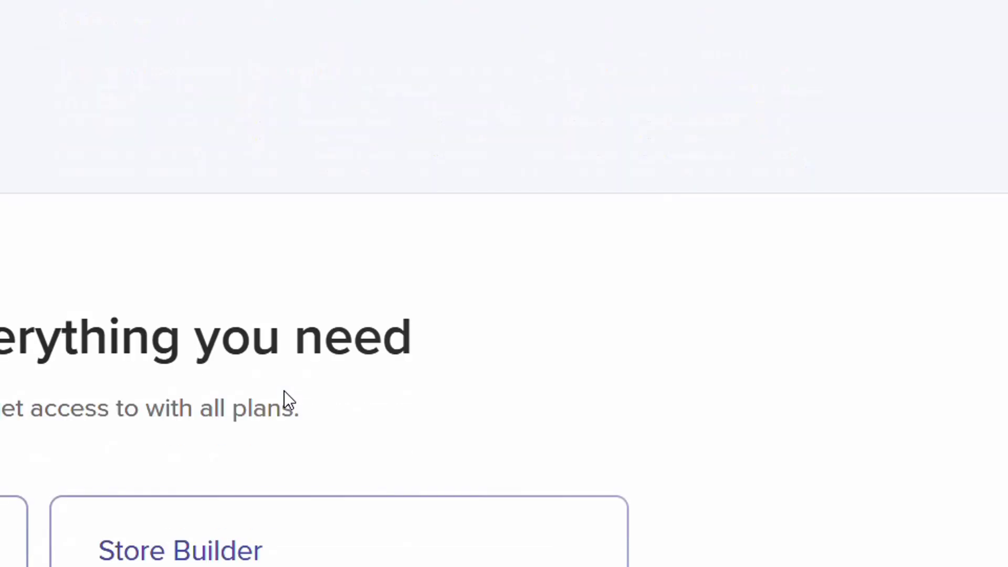
{"action": "scroll", "coordinate": [327, 393], "scroll_direction": "up", "scroll_amount": 15}
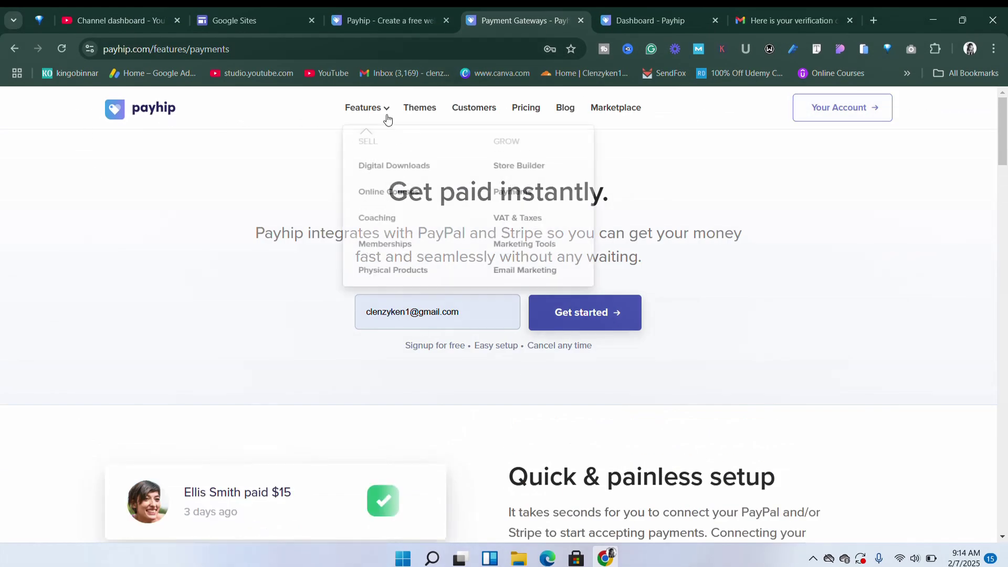
Open the Themes page and browse the available store themes, such as Echoes, Harvest and Enigma
{"action": "mouse_move", "coordinate": [351, 102]}
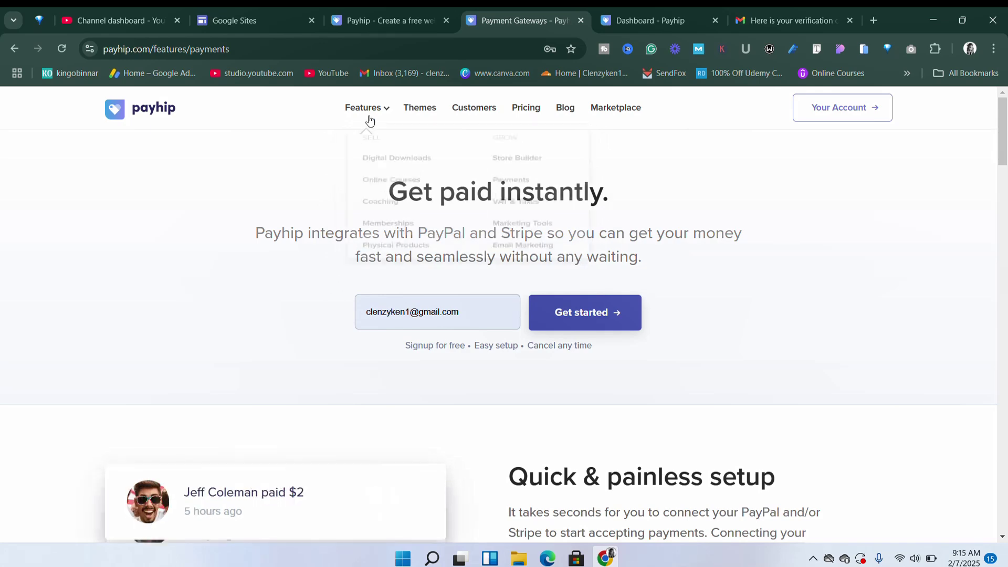
{"action": "left_click", "coordinate": [419, 114]}
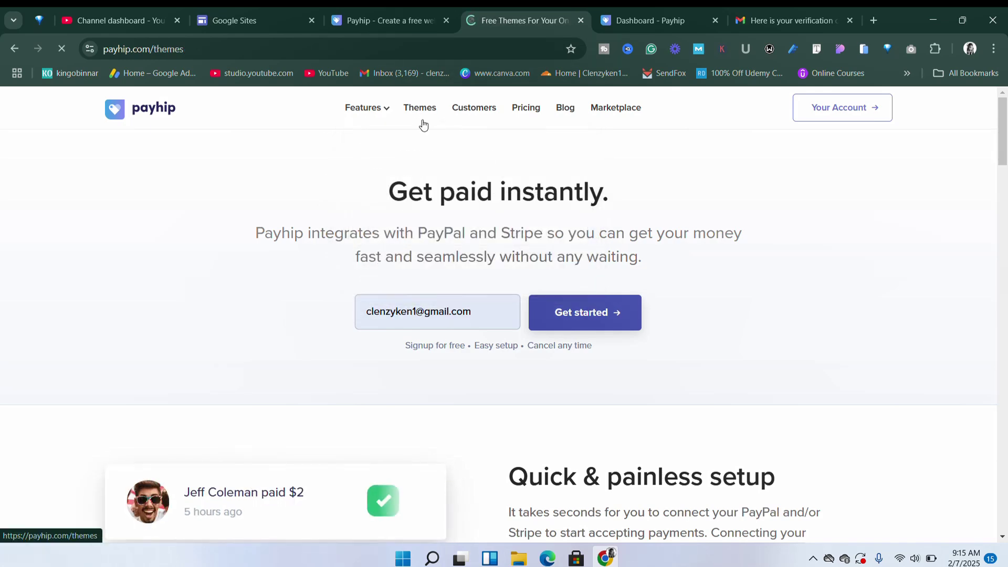
{"action": "scroll", "coordinate": [446, 235], "scroll_direction": "down", "scroll_amount": 2}
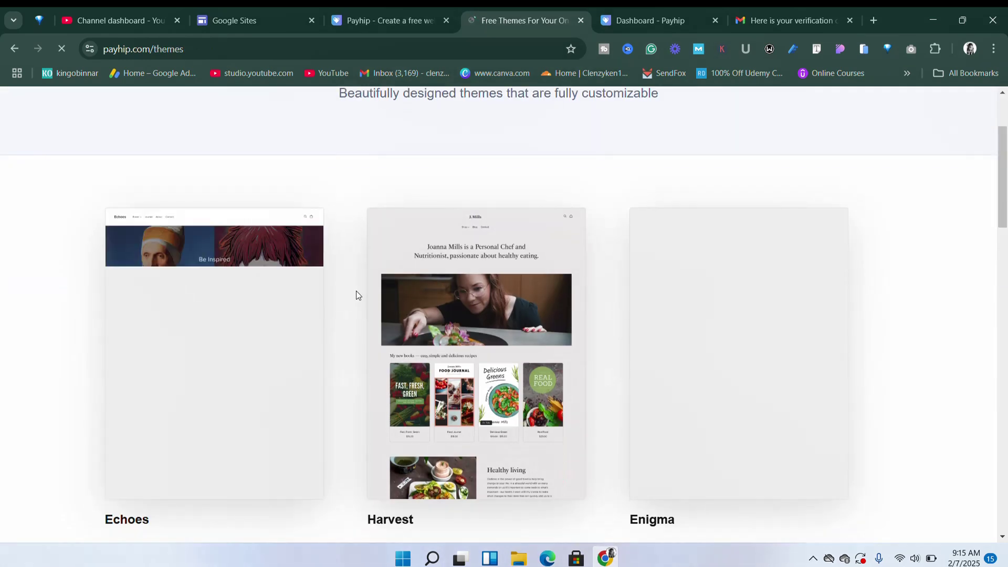
{"action": "mouse_move", "coordinate": [489, 388]}
{"action": "scroll", "coordinate": [489, 385], "scroll_direction": "down", "scroll_amount": 3}
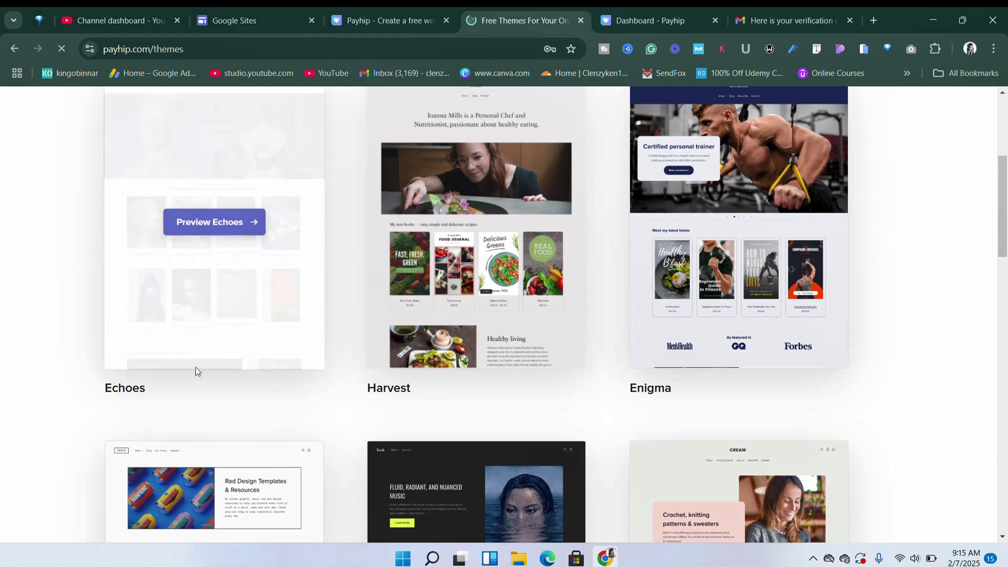
{"action": "scroll", "coordinate": [902, 414], "scroll_direction": "down", "scroll_amount": 8}
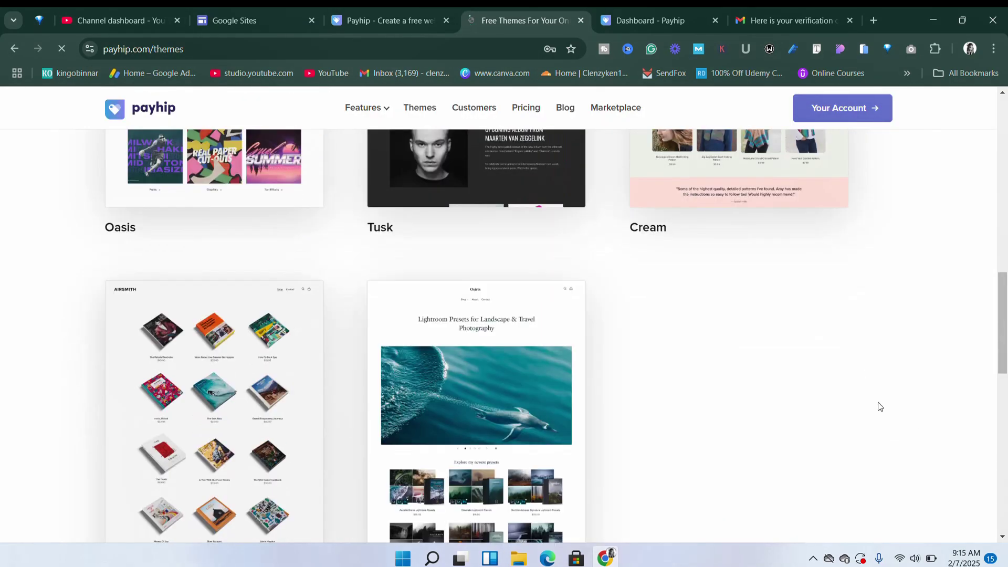
{"action": "scroll", "coordinate": [866, 409], "scroll_direction": "down", "scroll_amount": 5}
{"action": "scroll", "coordinate": [716, 411], "scroll_direction": "up", "scroll_amount": 13}
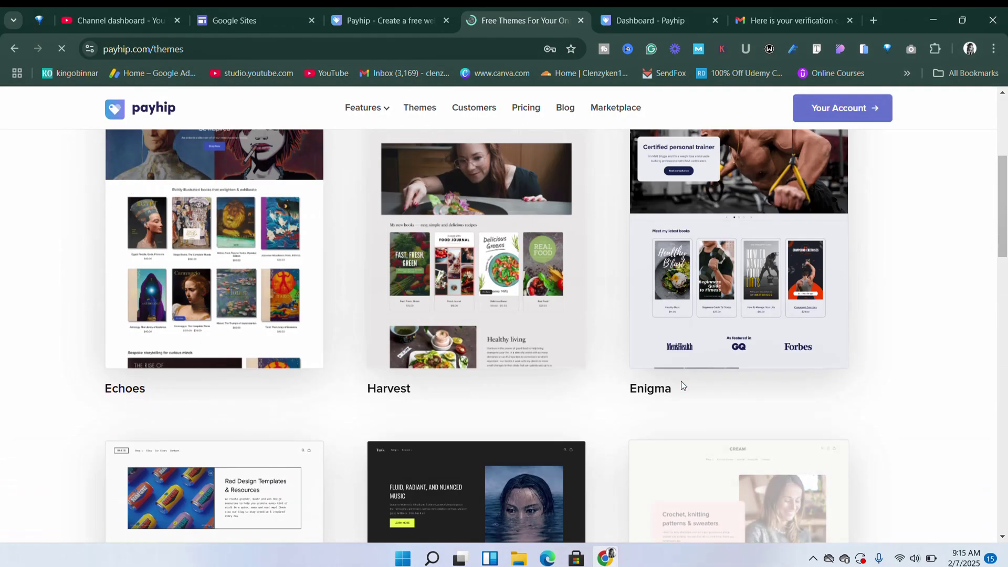
{"action": "scroll", "coordinate": [682, 381], "scroll_direction": "up", "scroll_amount": 5}
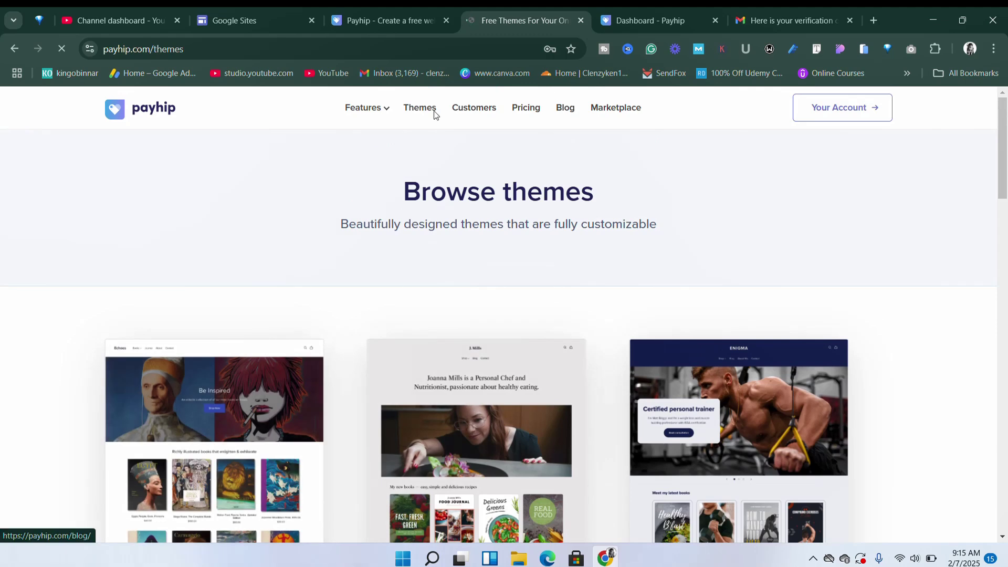
Switch to the seller dashboard, look through its promotion, product, views and sales sections, and open the Products page
{"action": "left_click", "coordinate": [612, 10]}
{"action": "scroll", "coordinate": [491, 209], "scroll_direction": "down", "scroll_amount": 5}
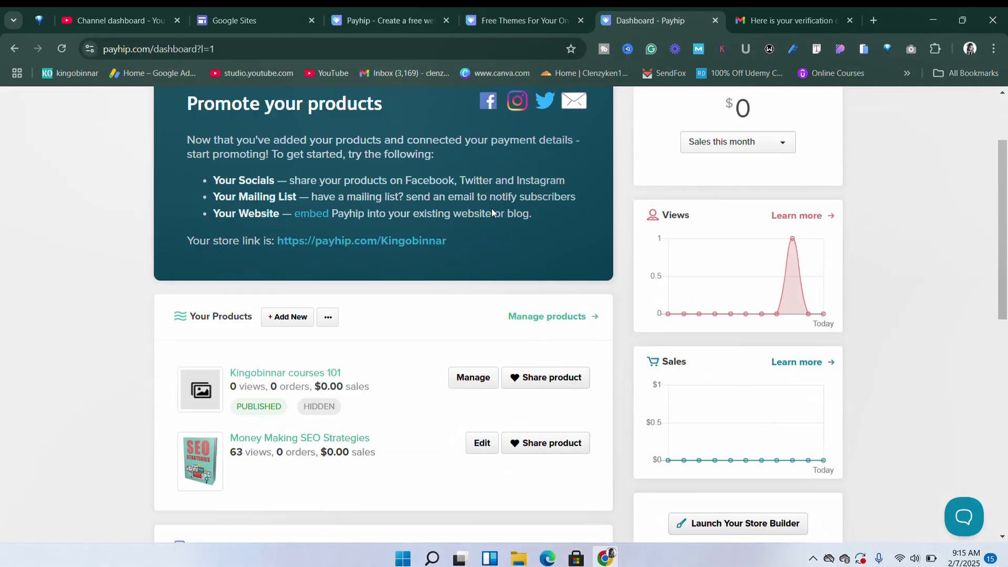
{"action": "scroll", "coordinate": [593, 264], "scroll_direction": "up", "scroll_amount": 5}
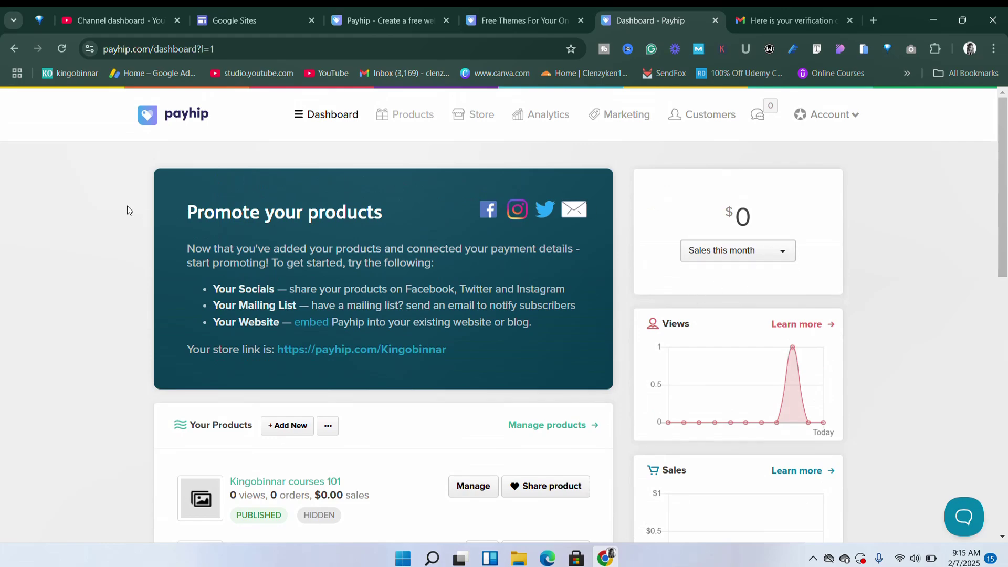
{"action": "scroll", "coordinate": [533, 325], "scroll_direction": "down", "scroll_amount": 10}
{"action": "scroll", "coordinate": [519, 320], "scroll_direction": "up", "scroll_amount": 10}
{"action": "left_click", "coordinate": [417, 118]}
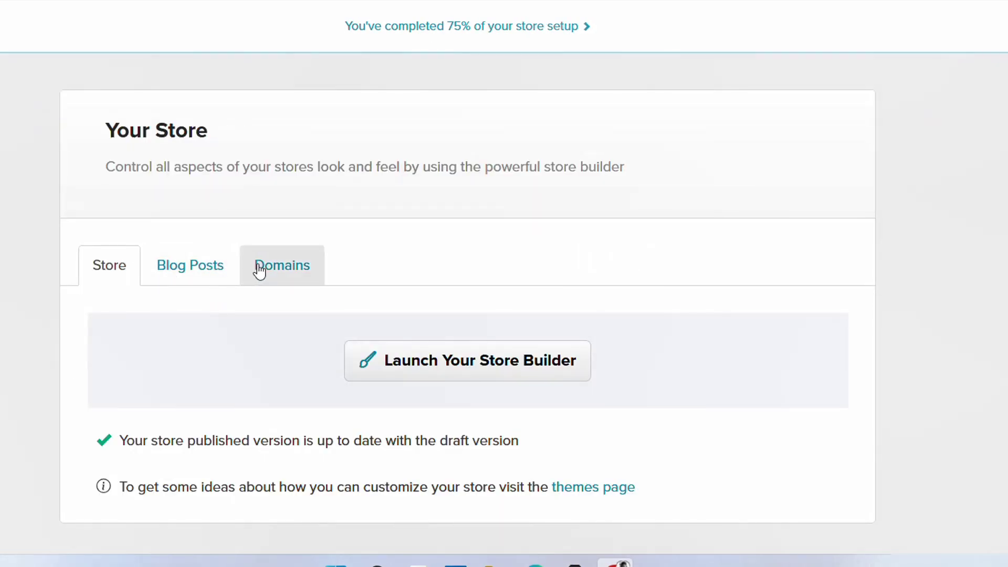
View the store's Domains section and open the Marketing page to look at its coupon tools
{"action": "left_click", "coordinate": [260, 270]}
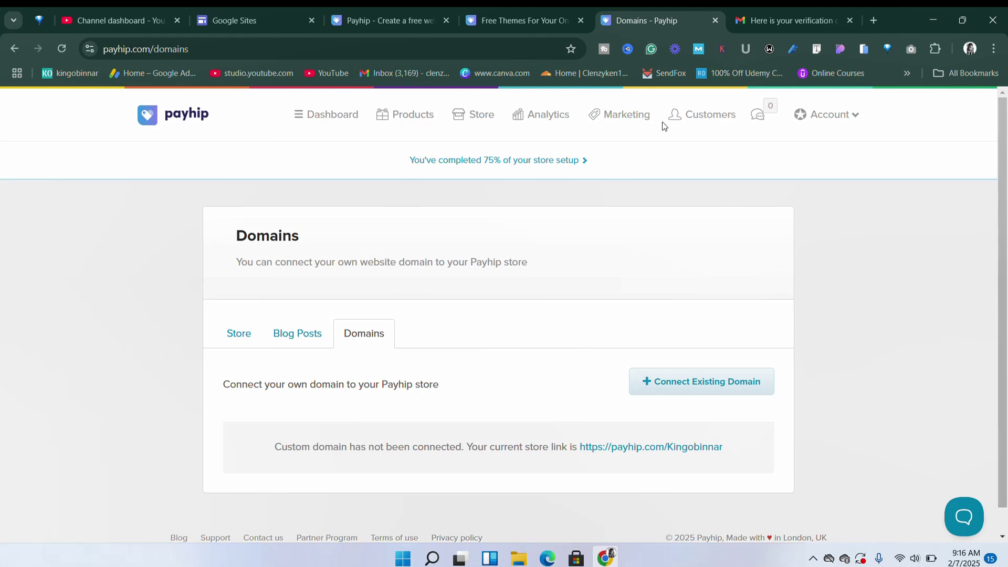
{"action": "left_click", "coordinate": [635, 127]}
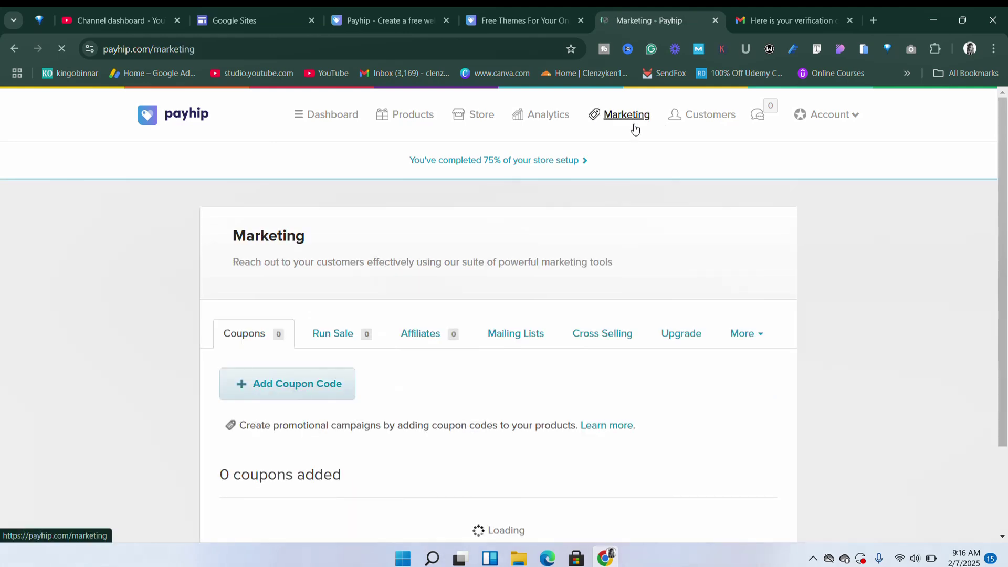
{"action": "scroll", "coordinate": [270, 375], "scroll_direction": "down", "scroll_amount": 2}
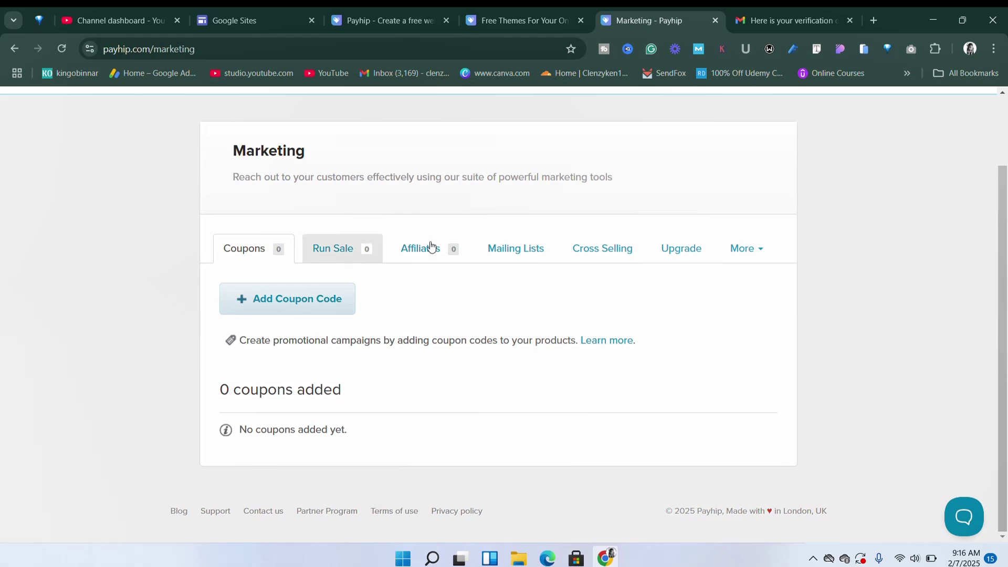
Open the mailing list setup under Marketing and browse the supported email service providers
{"action": "left_click", "coordinate": [546, 261]}
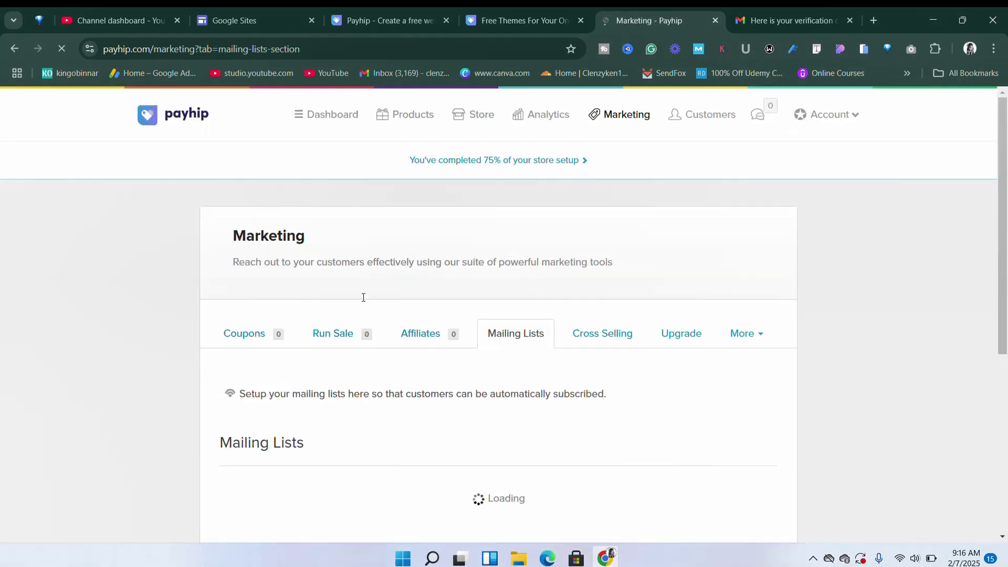
{"action": "scroll", "coordinate": [289, 326], "scroll_direction": "down", "scroll_amount": 2}
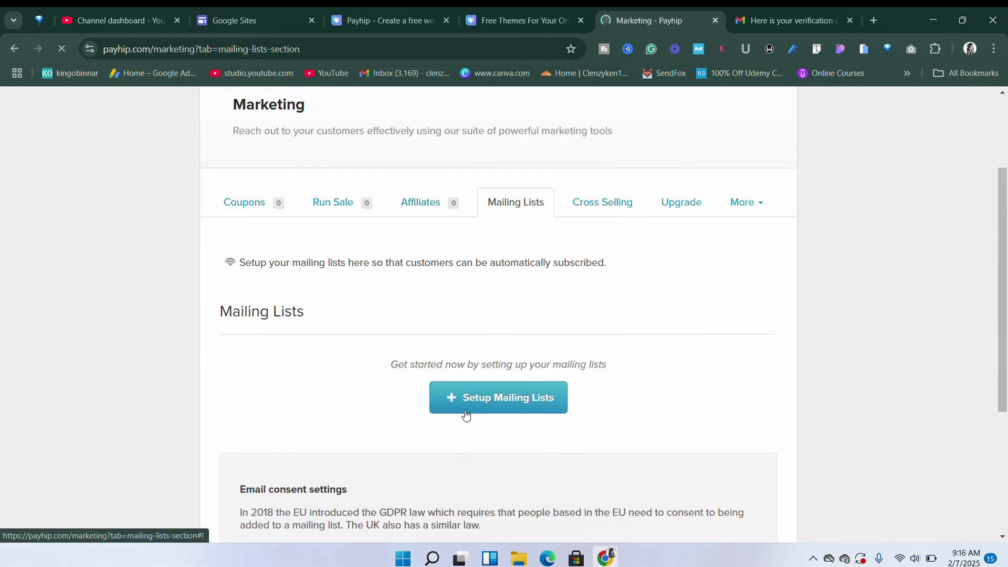
{"action": "left_click", "coordinate": [466, 413]}
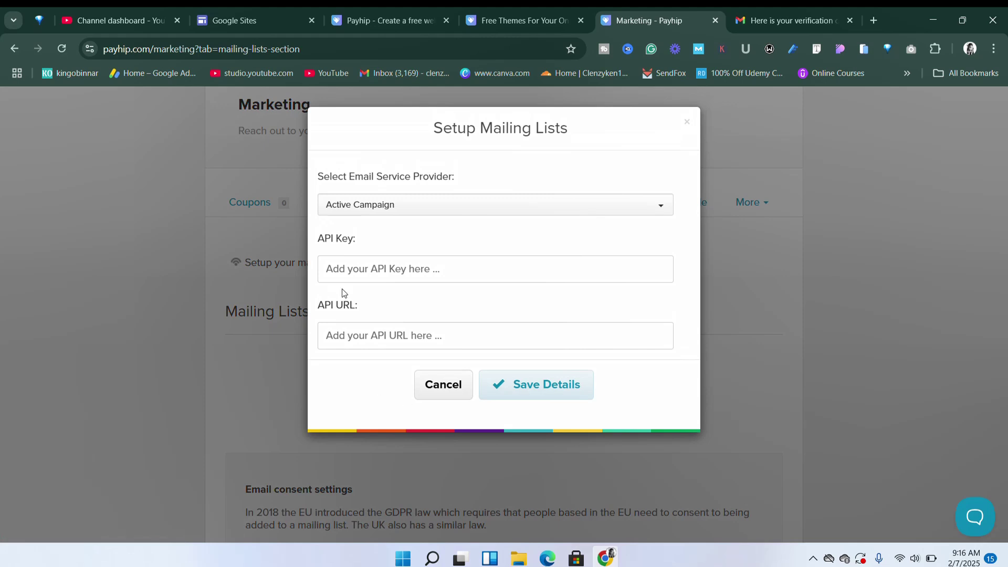
{"action": "left_click", "coordinate": [383, 212]}
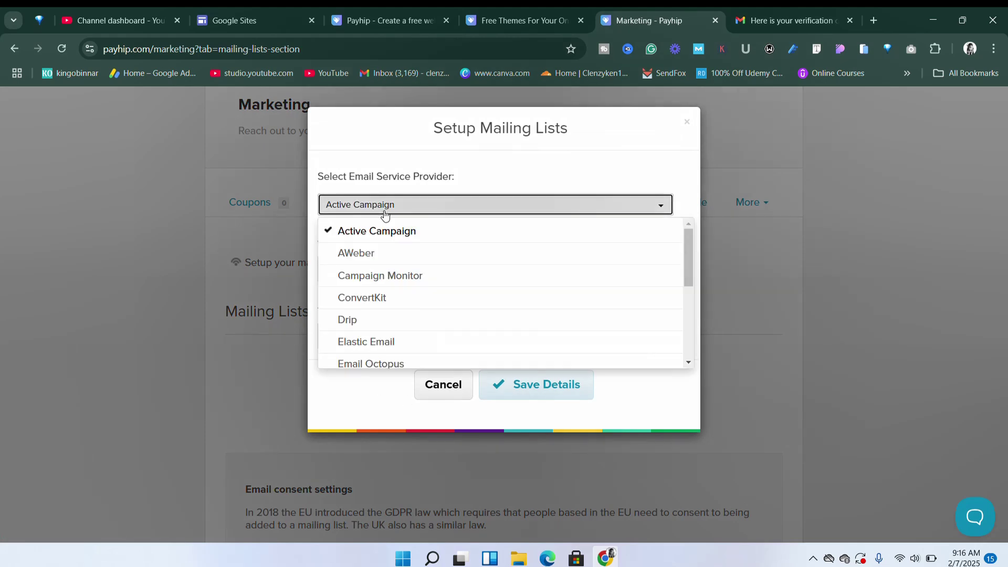
{"action": "scroll", "coordinate": [383, 326], "scroll_direction": "down", "scroll_amount": 3}
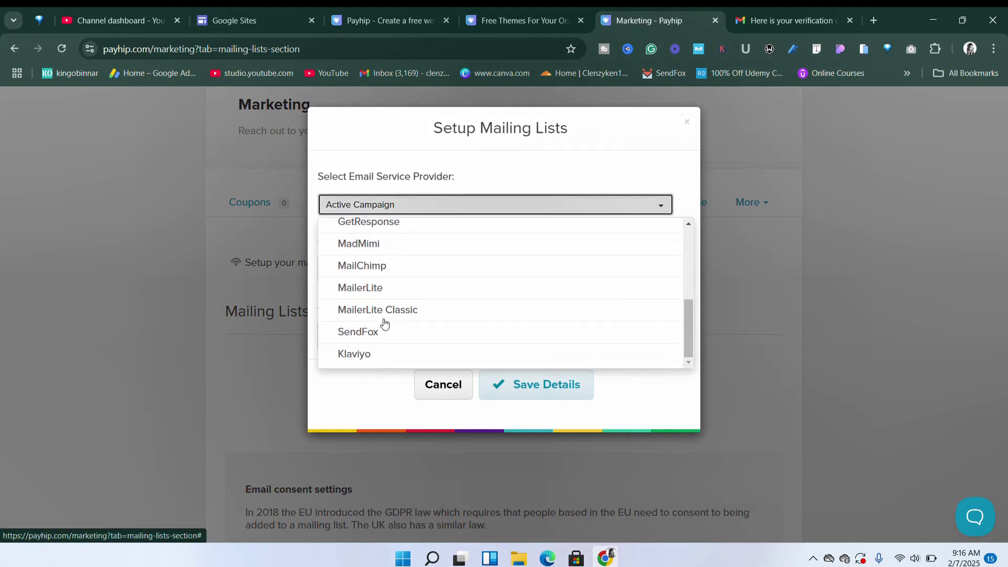
{"action": "scroll", "coordinate": [384, 324], "scroll_direction": "up", "scroll_amount": 4}
{"action": "scroll", "coordinate": [394, 290], "scroll_direction": "down", "scroll_amount": 3}
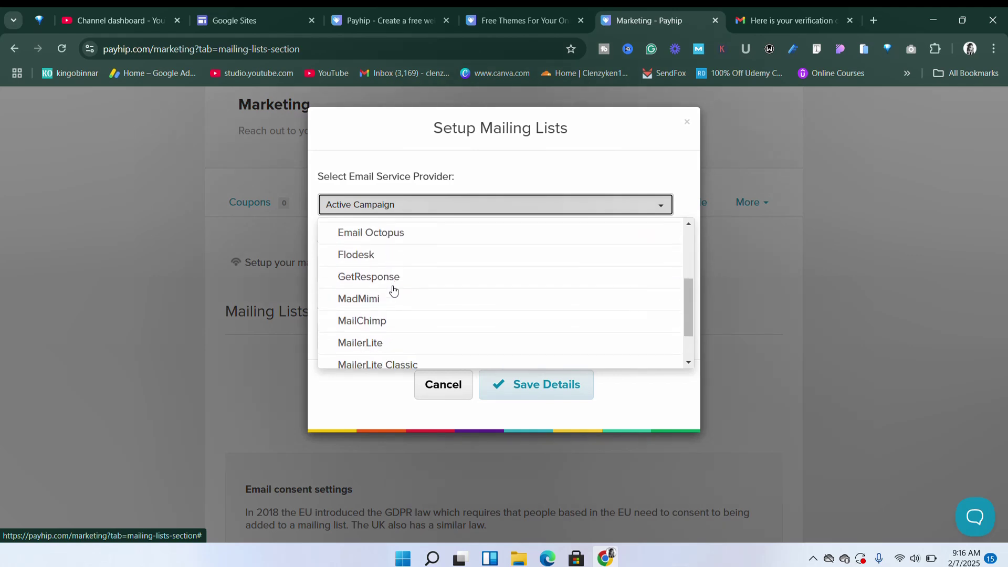
{"action": "scroll", "coordinate": [391, 294], "scroll_direction": "down", "scroll_amount": 2}
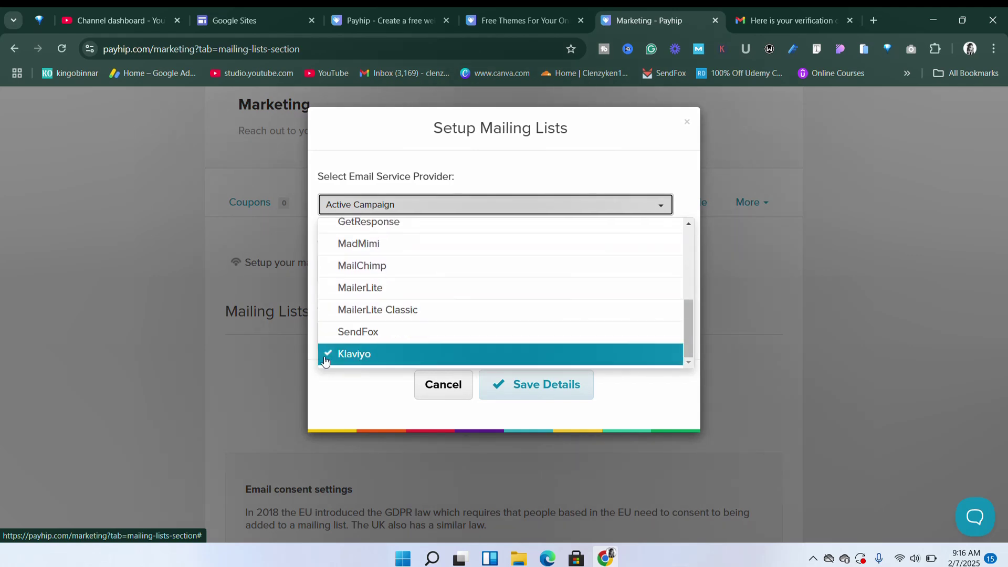
{"action": "left_click", "coordinate": [328, 400]}
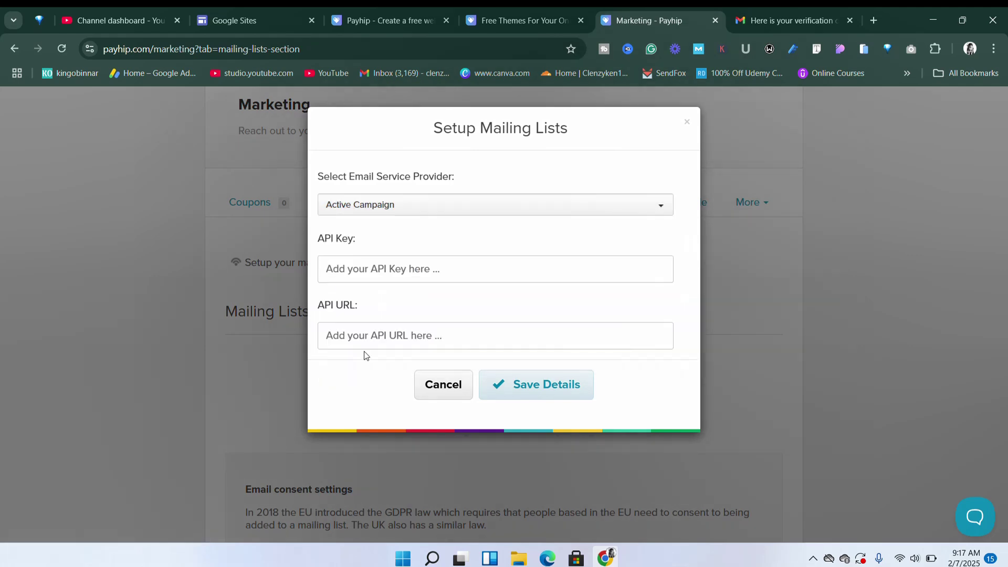
Check the API Key and API URL fields of the mailing list setup and close it without saving
{"action": "left_click", "coordinate": [394, 266]}
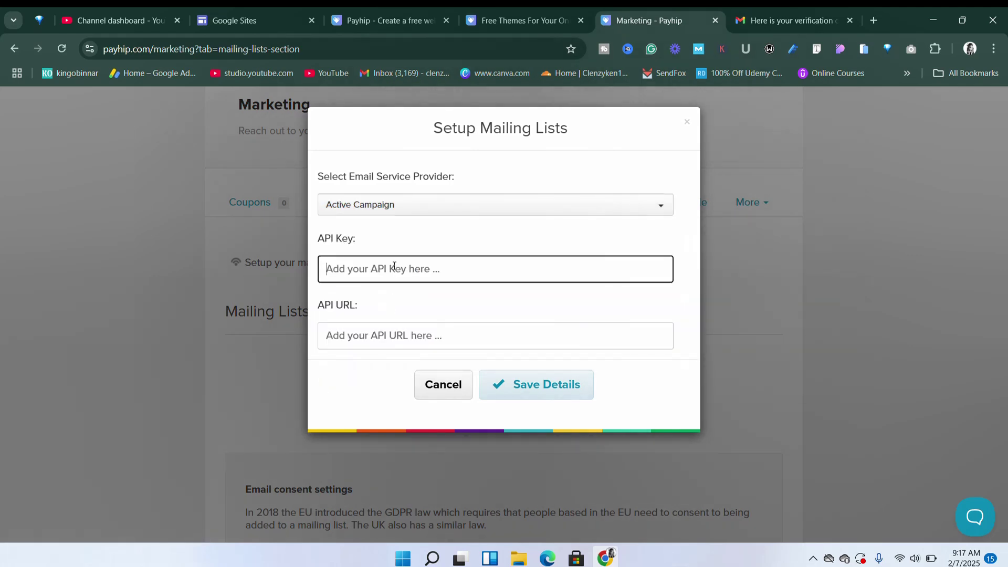
{"action": "left_click", "coordinate": [403, 345]}
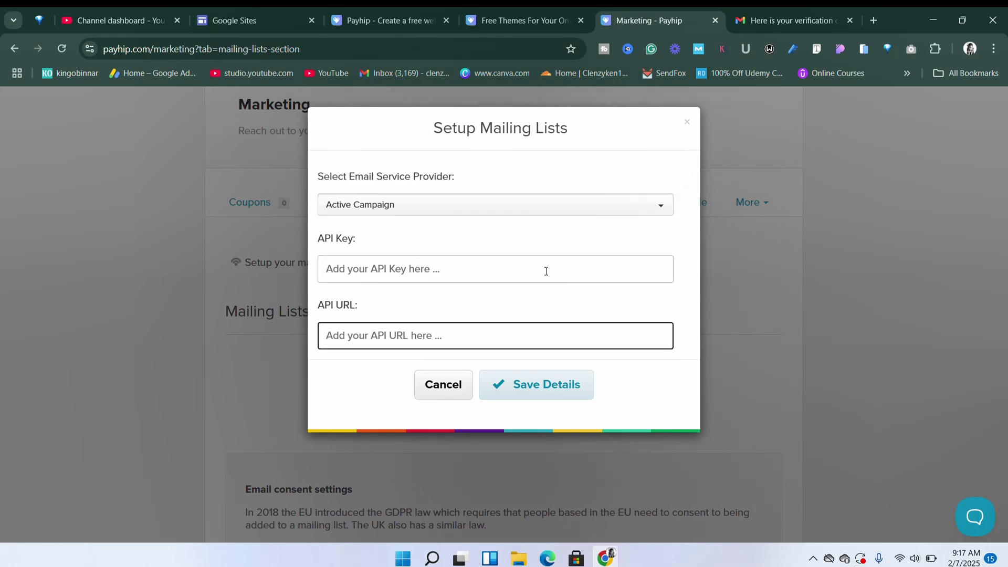
{"action": "left_click", "coordinate": [689, 127]}
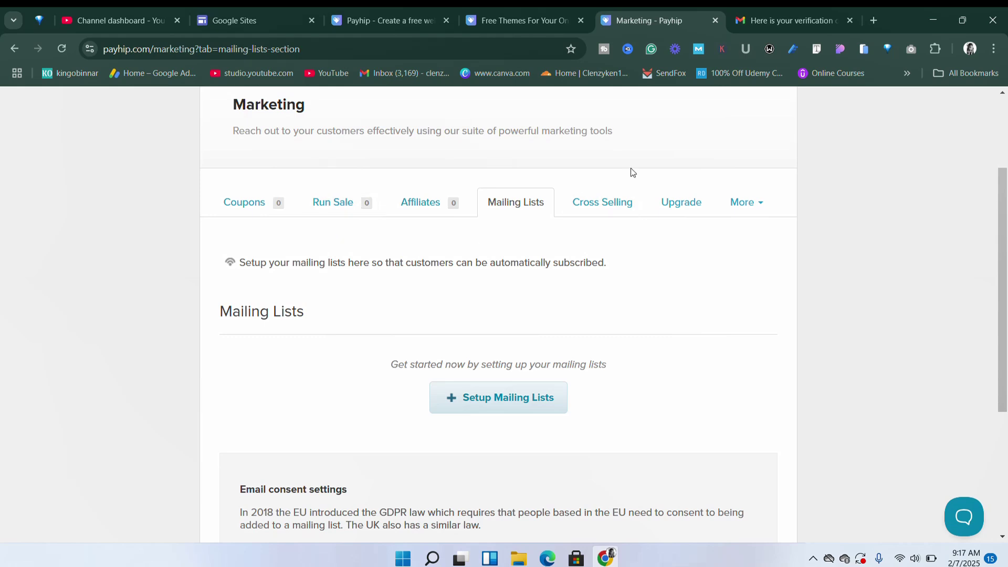
View the Upgrade section of the marketing tools
{"action": "left_click", "coordinate": [686, 205]}
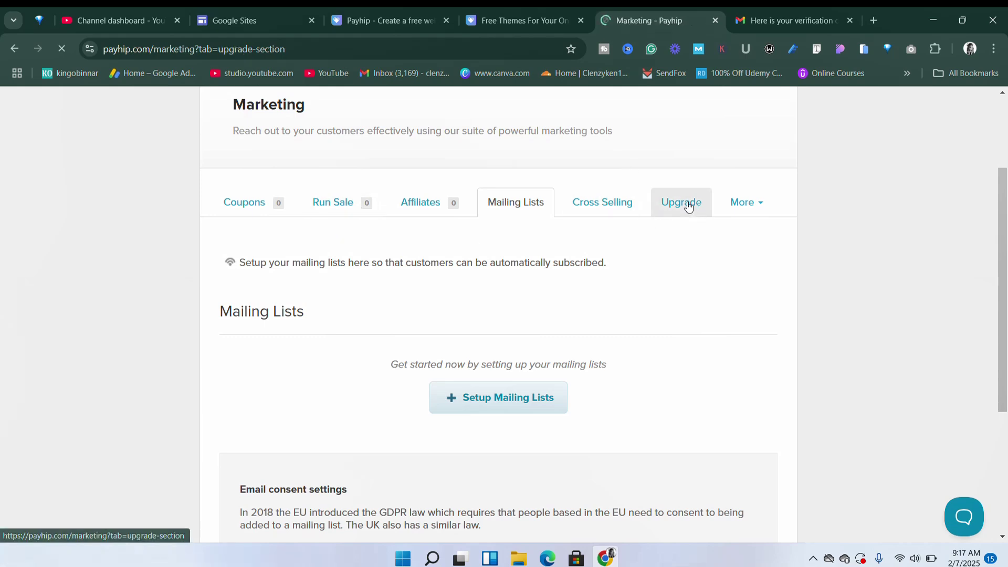
{"action": "scroll", "coordinate": [330, 380], "scroll_direction": "down", "scroll_amount": 2}
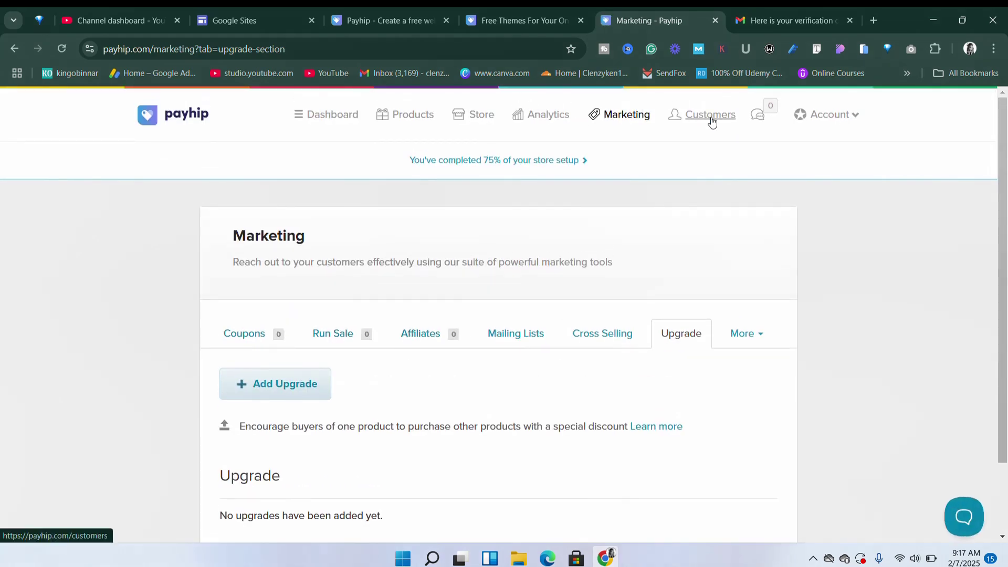
Open the Customers page and look through its Email Updates, Subscribers, Sales Reports and Followers sections
{"action": "left_click", "coordinate": [711, 120]}
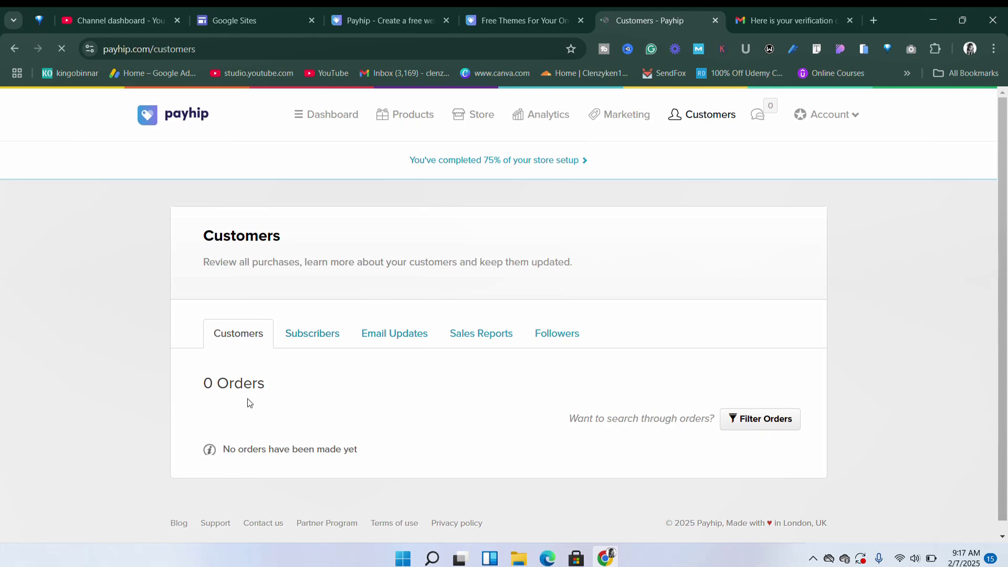
{"action": "scroll", "coordinate": [294, 409], "scroll_direction": "down", "scroll_amount": 1}
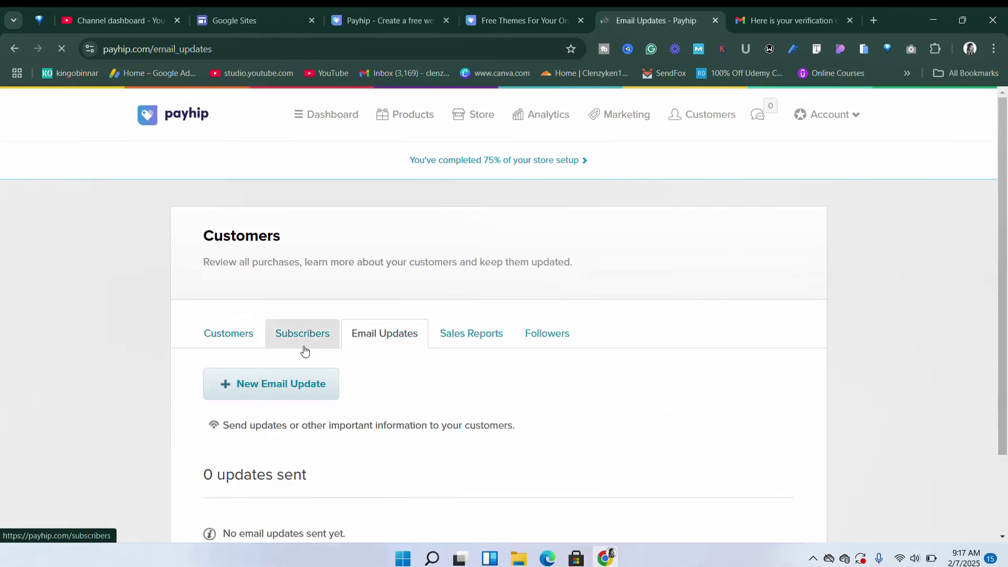
{"action": "left_click", "coordinate": [304, 351]}
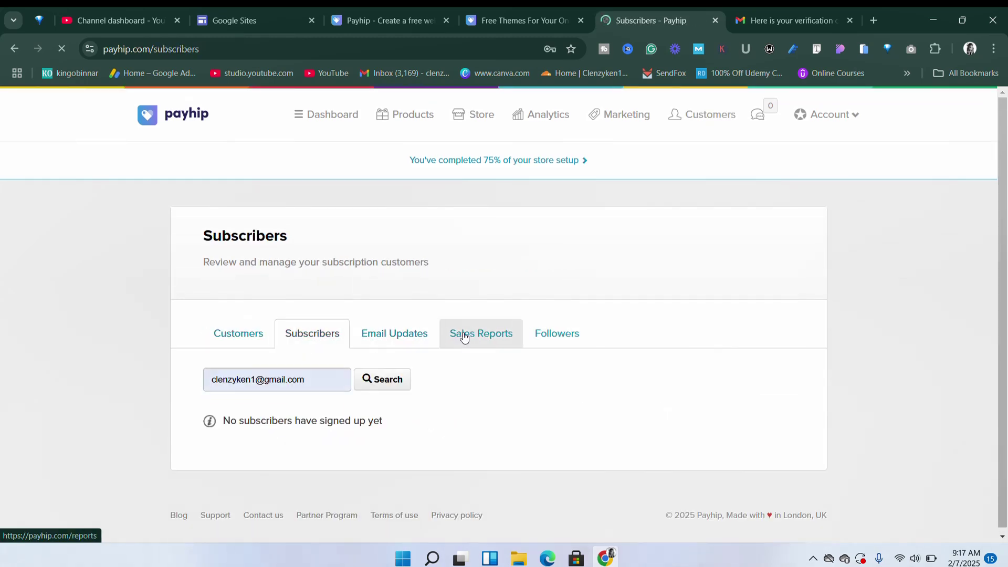
{"action": "left_click", "coordinate": [464, 337]}
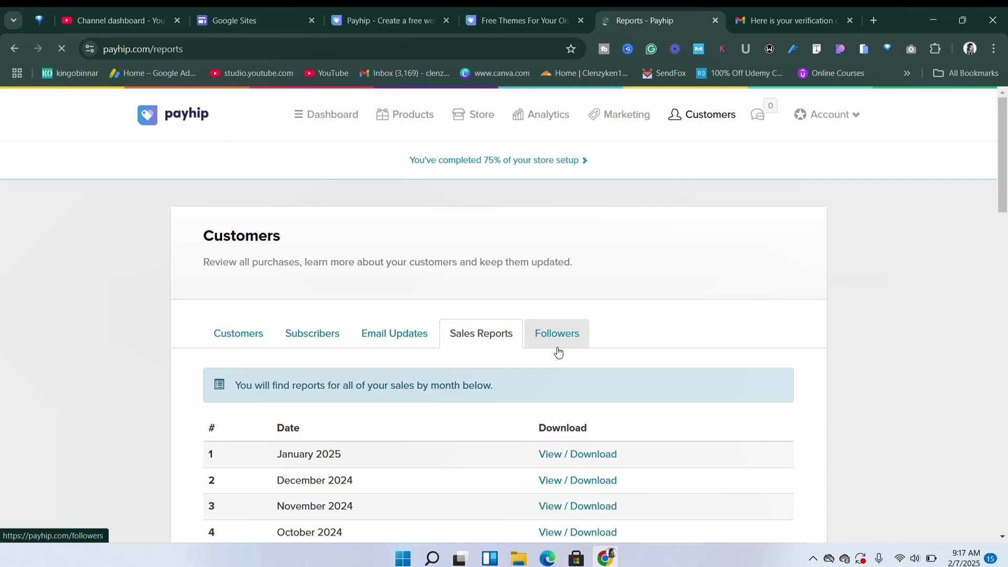
{"action": "left_click", "coordinate": [558, 352]}
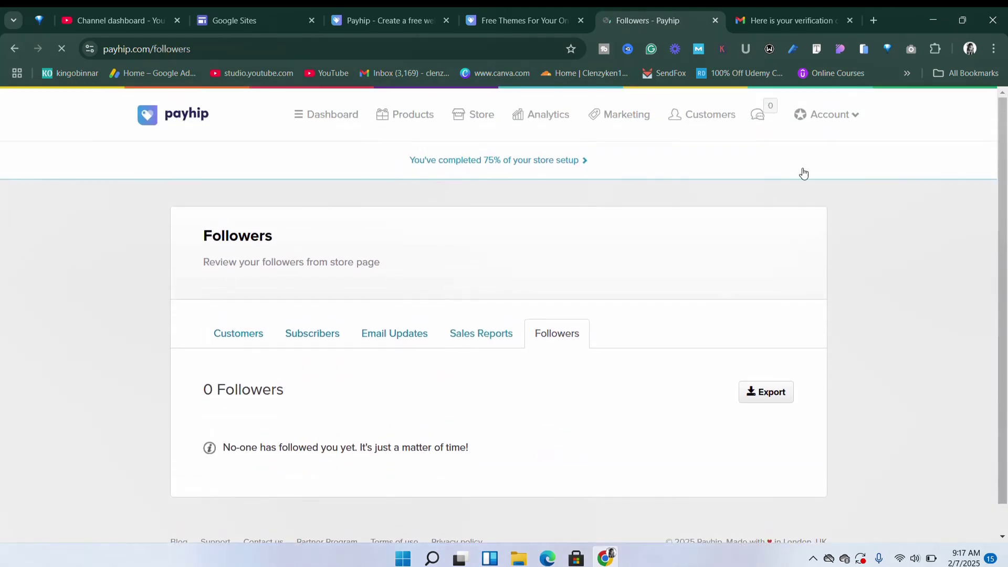
Open the Payhip Marketplace from the account options and browse its featured products and categories
{"action": "left_click", "coordinate": [828, 115]}
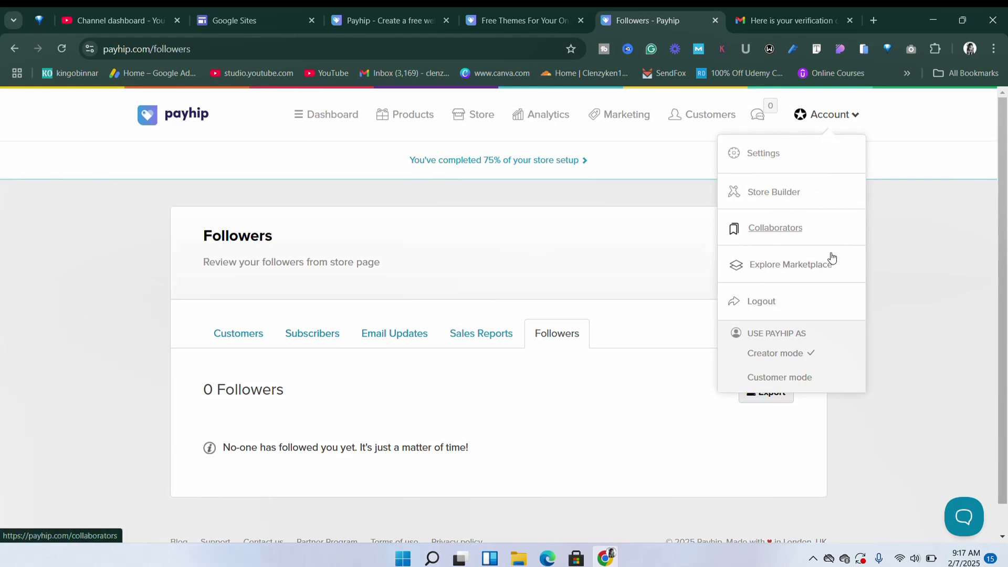
{"action": "left_click", "coordinate": [767, 272]}
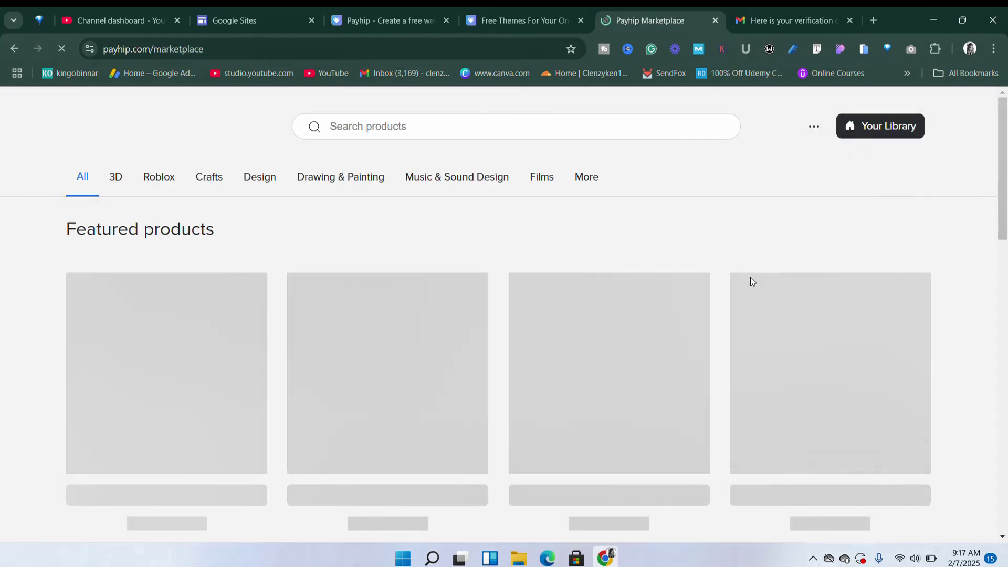
{"action": "scroll", "coordinate": [353, 370], "scroll_direction": "down", "scroll_amount": 5}
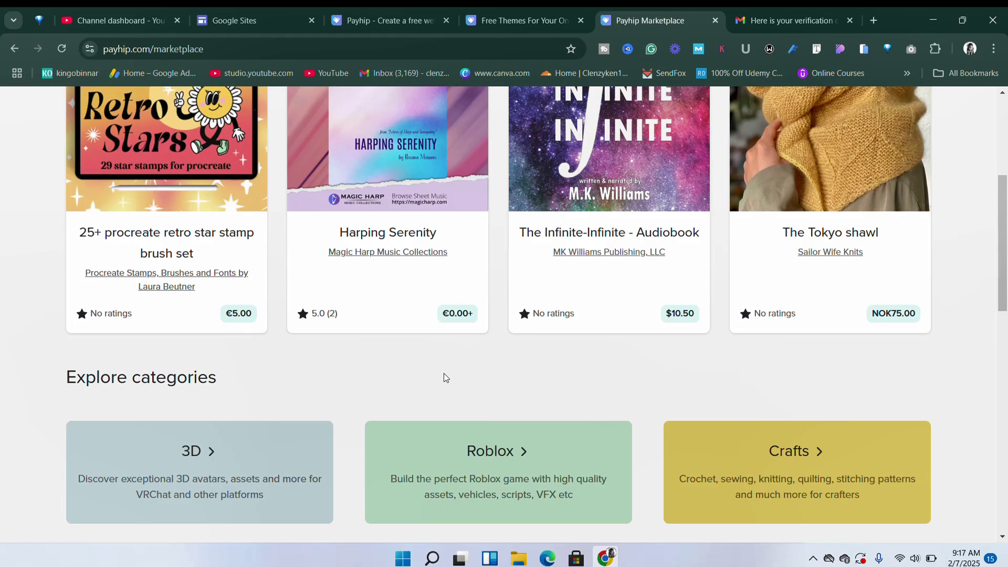
{"action": "scroll", "coordinate": [443, 373], "scroll_direction": "down", "scroll_amount": 5}
{"action": "scroll", "coordinate": [443, 373], "scroll_direction": "down", "scroll_amount": 3}
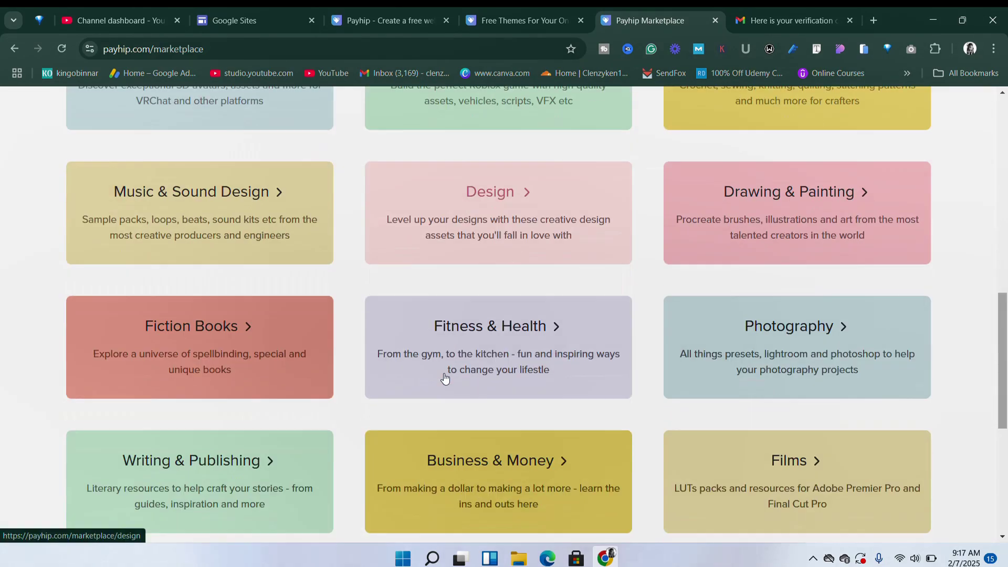
{"action": "scroll", "coordinate": [443, 373], "scroll_direction": "down", "scroll_amount": 5}
{"action": "scroll", "coordinate": [443, 375], "scroll_direction": "up", "scroll_amount": 6}
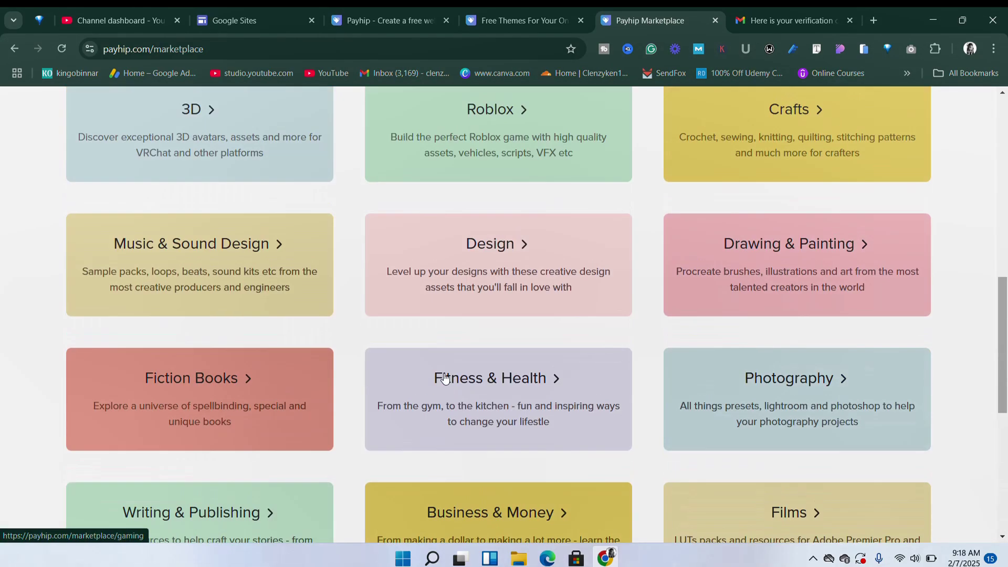
{"action": "scroll", "coordinate": [445, 377], "scroll_direction": "up", "scroll_amount": 10}
{"action": "scroll", "coordinate": [521, 387], "scroll_direction": "down", "scroll_amount": 3}
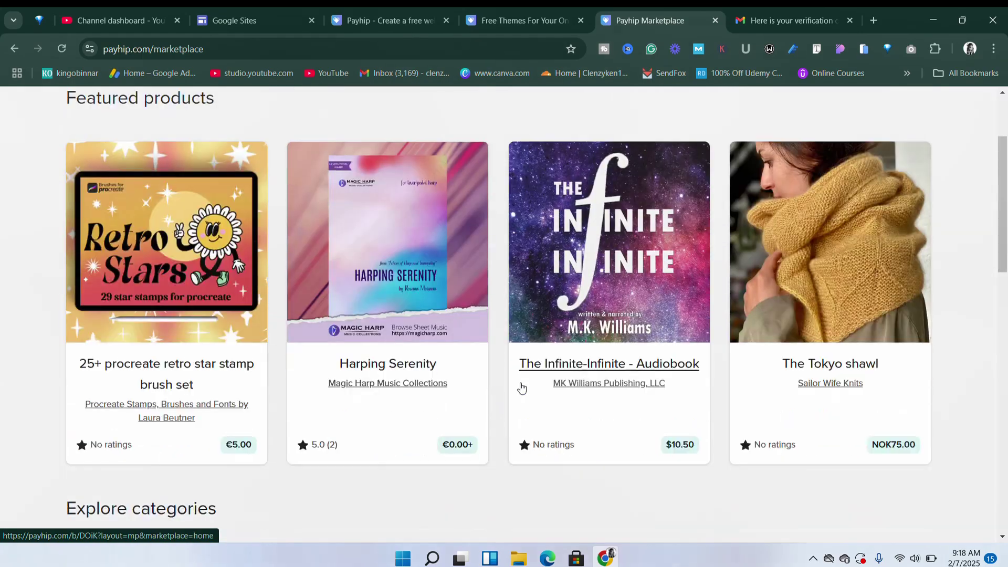
{"action": "scroll", "coordinate": [521, 387], "scroll_direction": "down", "scroll_amount": 7}
{"action": "scroll", "coordinate": [521, 387], "scroll_direction": "up", "scroll_amount": 10}
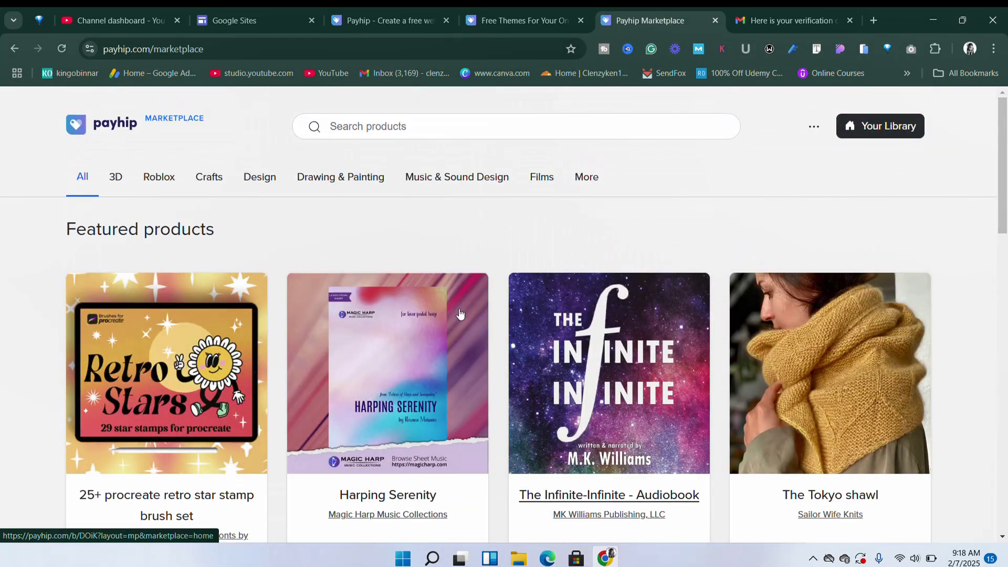
{"action": "scroll", "coordinate": [493, 342], "scroll_direction": "down", "scroll_amount": 15}
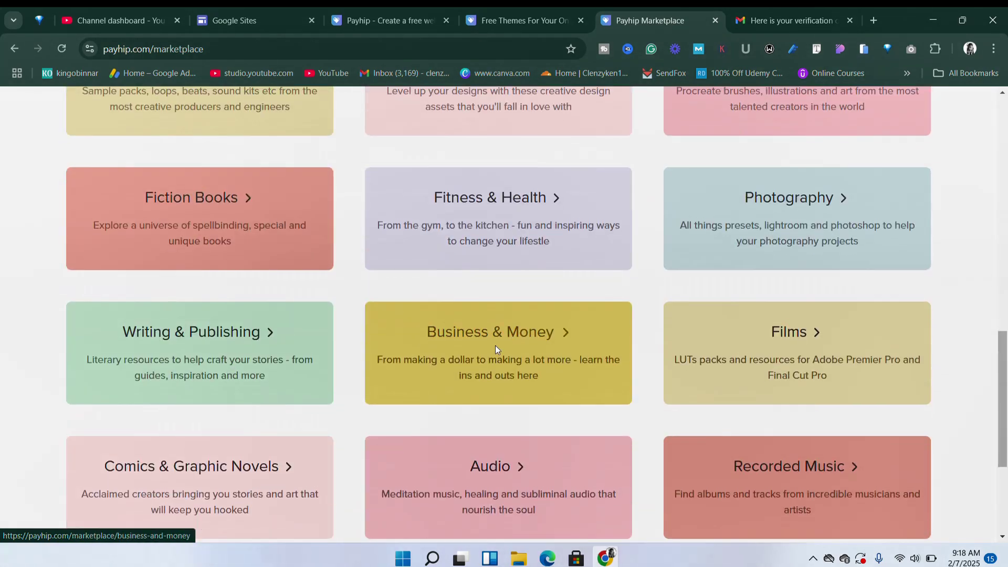
{"action": "scroll", "coordinate": [496, 349], "scroll_direction": "up", "scroll_amount": 15}
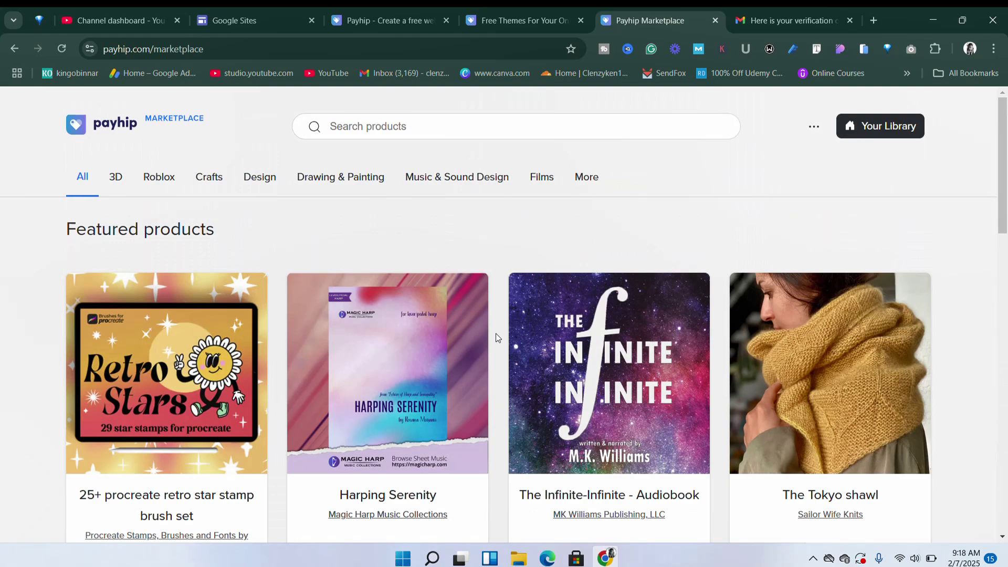
{"action": "scroll", "coordinate": [497, 333], "scroll_direction": "down", "scroll_amount": 5}
{"action": "scroll", "coordinate": [496, 332], "scroll_direction": "up", "scroll_amount": 5}
{"action": "scroll", "coordinate": [472, 262], "scroll_direction": "down", "scroll_amount": 2}
{"action": "scroll", "coordinate": [486, 247], "scroll_direction": "up", "scroll_amount": 2}
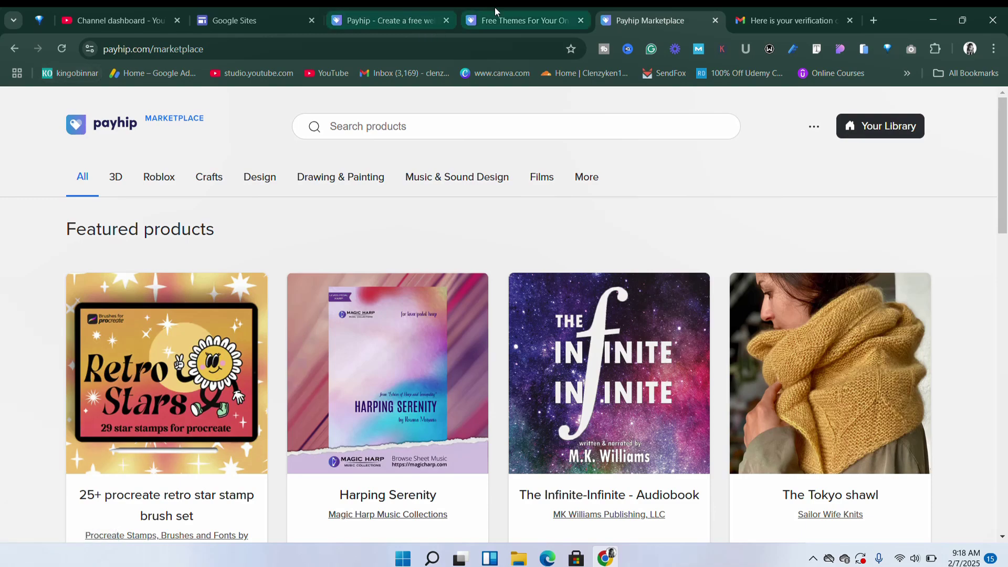
Look over the product types described on the Payhip homepage and return to the marketplace page
{"action": "left_click", "coordinate": [415, 7]}
{"action": "scroll", "coordinate": [502, 453], "scroll_direction": "down", "scroll_amount": 10}
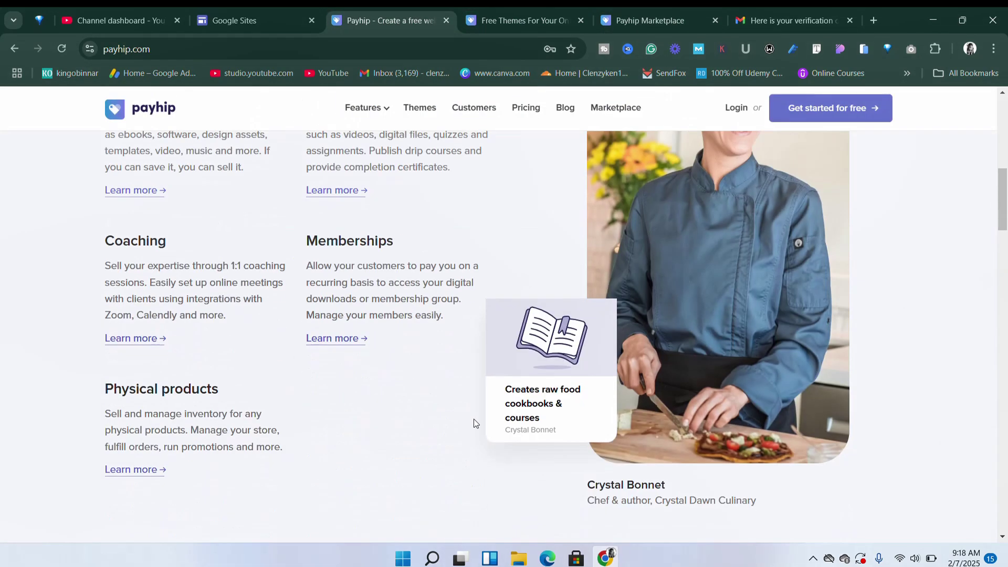
{"action": "scroll", "coordinate": [474, 420], "scroll_direction": "up", "scroll_amount": 10}
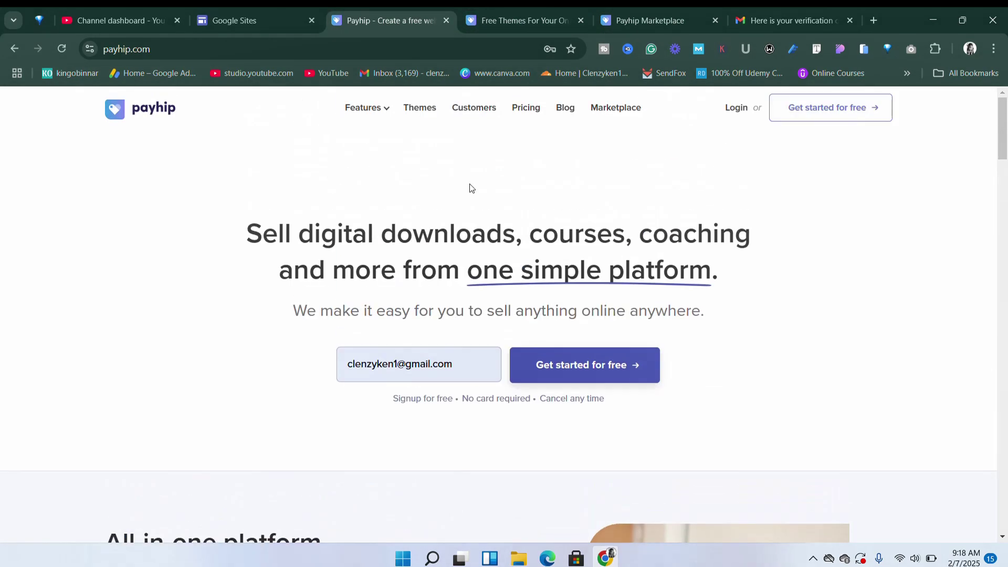
{"action": "left_click", "coordinate": [529, 9]}
{"action": "left_click", "coordinate": [650, 26]}
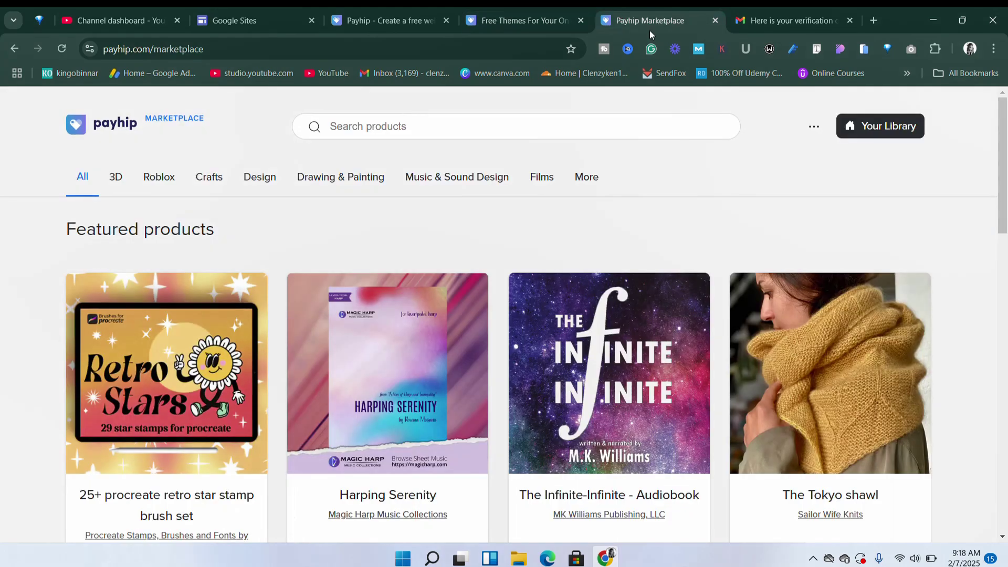
Return to the seller account, open the Products page and review the product types offered for a new product
{"action": "left_click", "coordinate": [14, 48]}
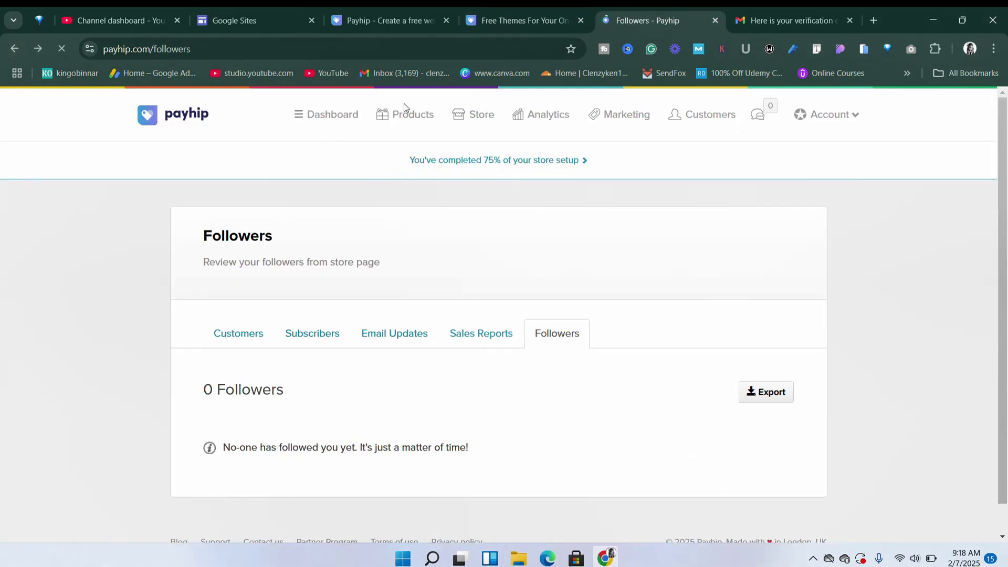
{"action": "left_click", "coordinate": [404, 122]}
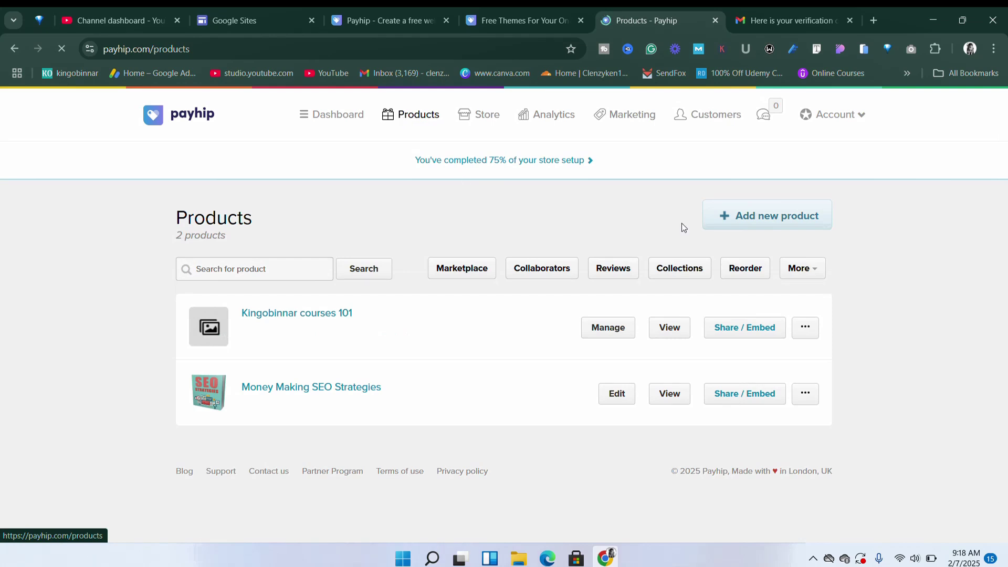
{"action": "left_click", "coordinate": [754, 225]}
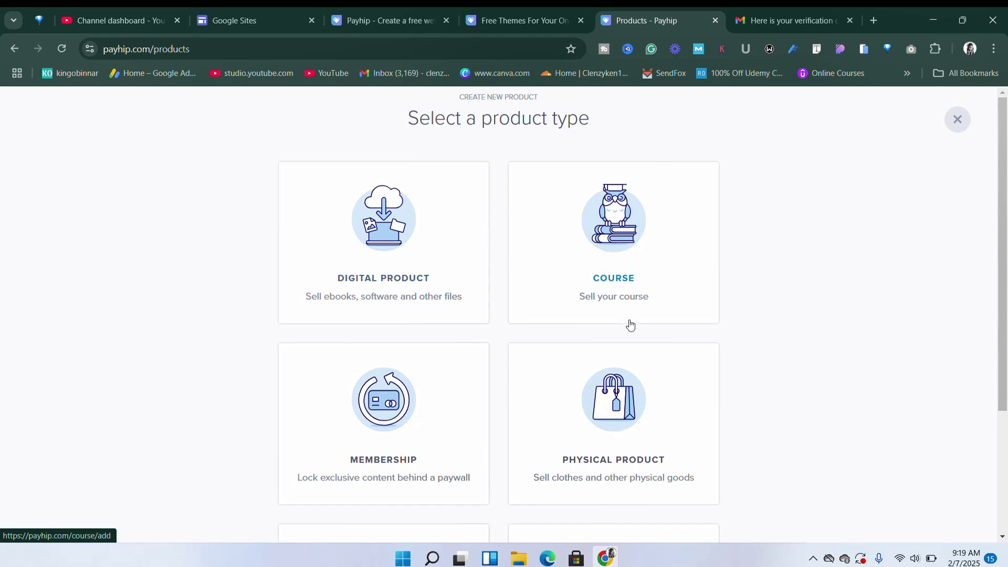
{"action": "scroll", "coordinate": [674, 325], "scroll_direction": "down", "scroll_amount": 3}
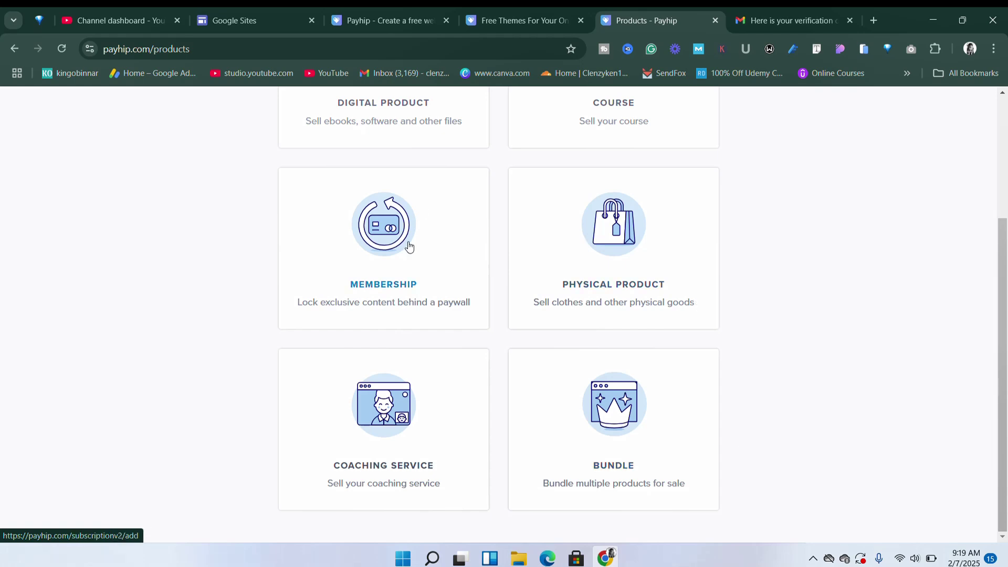
{"action": "scroll", "coordinate": [524, 234], "scroll_direction": "up", "scroll_amount": 3}
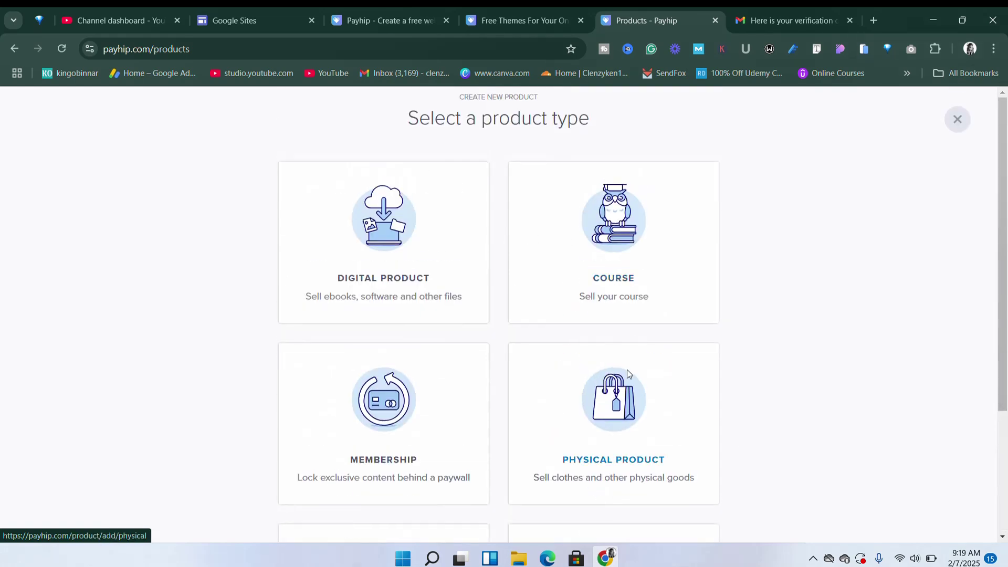
Open the new physical product form and look through its fields, from title and price to visibility options
{"action": "left_click", "coordinate": [608, 406]}
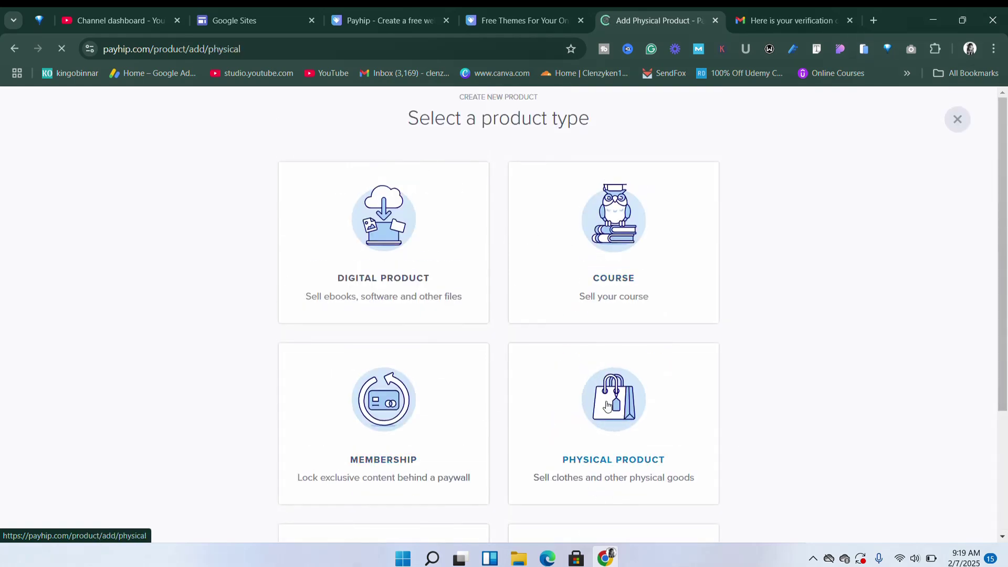
{"action": "scroll", "coordinate": [459, 398], "scroll_direction": "down", "scroll_amount": 7}
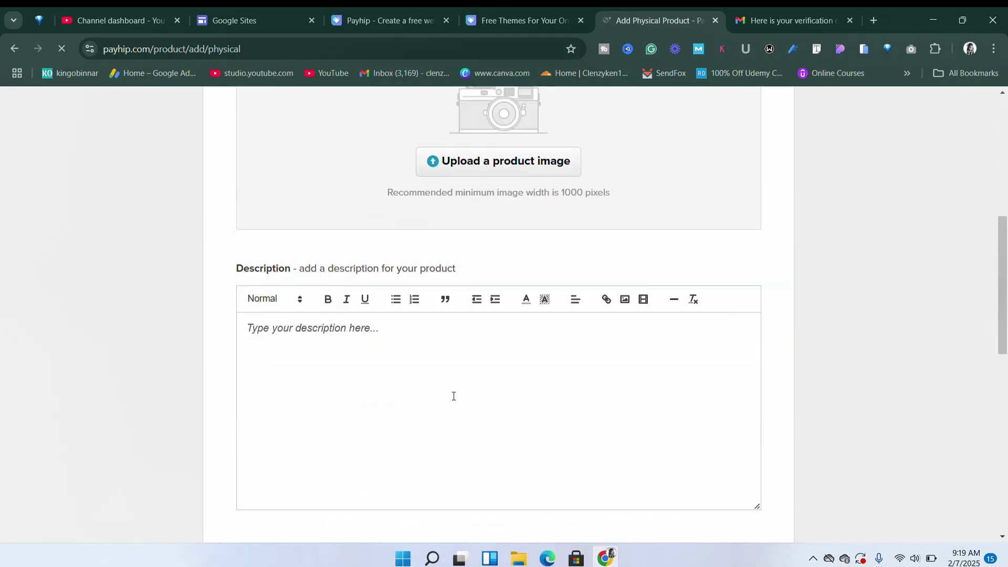
{"action": "scroll", "coordinate": [454, 396], "scroll_direction": "down", "scroll_amount": 10}
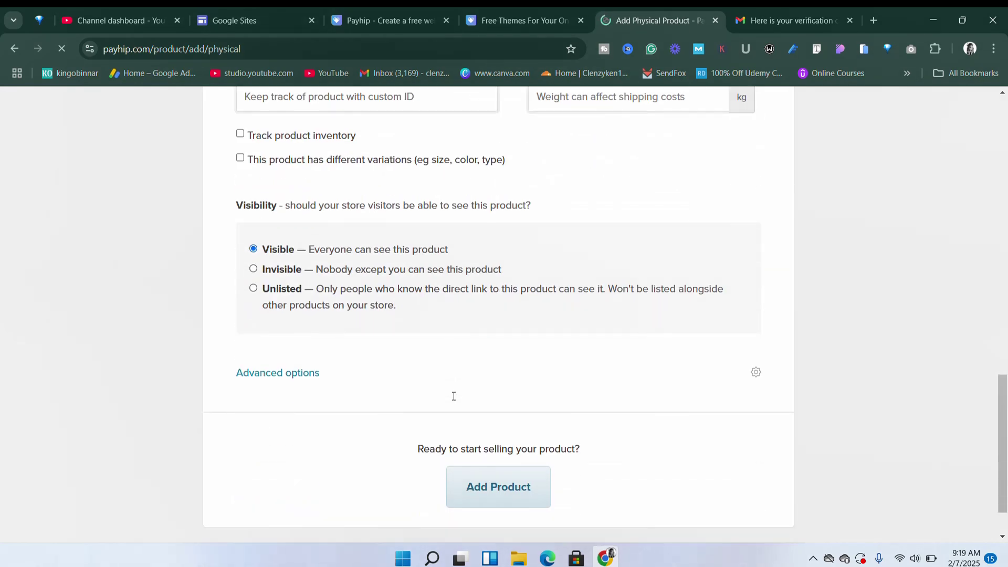
{"action": "scroll", "coordinate": [454, 396], "scroll_direction": "down", "scroll_amount": 2}
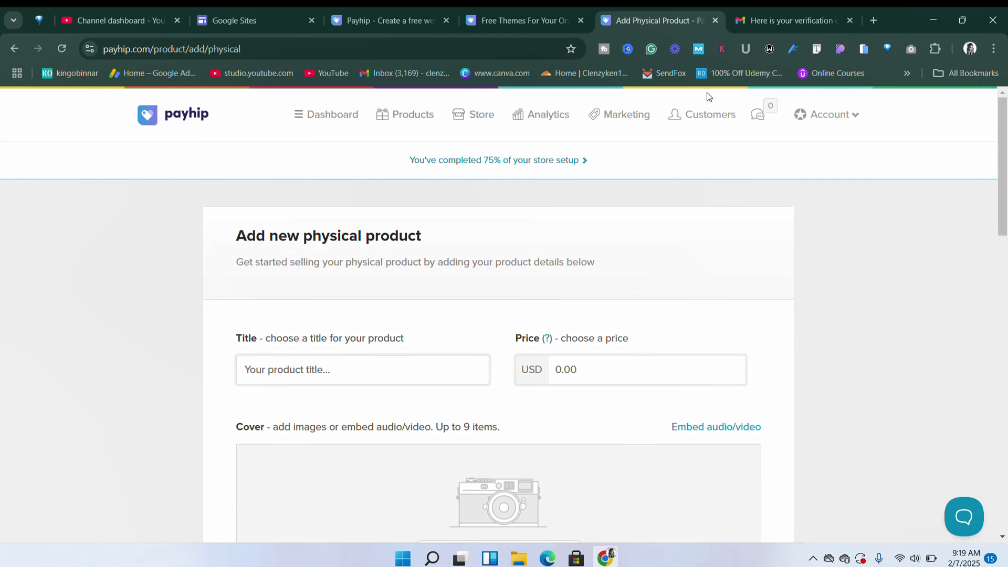
Open the account settings and view the PayPal and Stripe options in Payment Details
{"action": "left_click", "coordinate": [829, 115]}
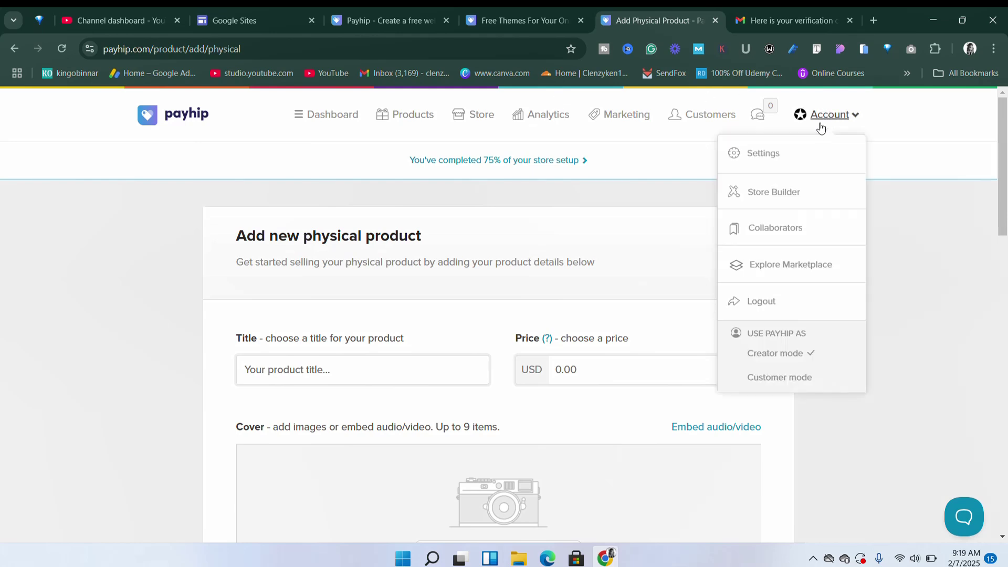
{"action": "left_click", "coordinate": [801, 155]}
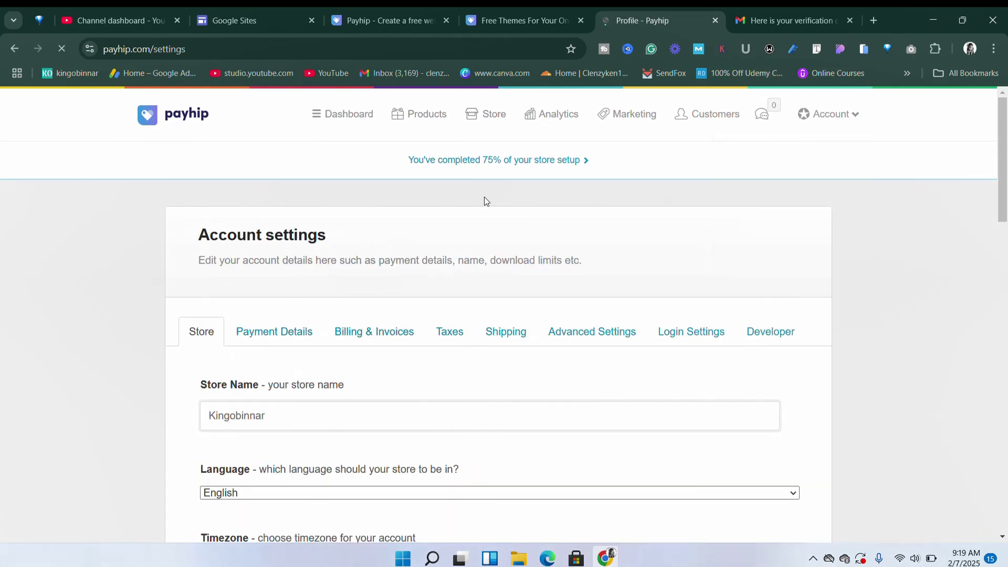
{"action": "scroll", "coordinate": [261, 263], "scroll_direction": "down", "scroll_amount": 2}
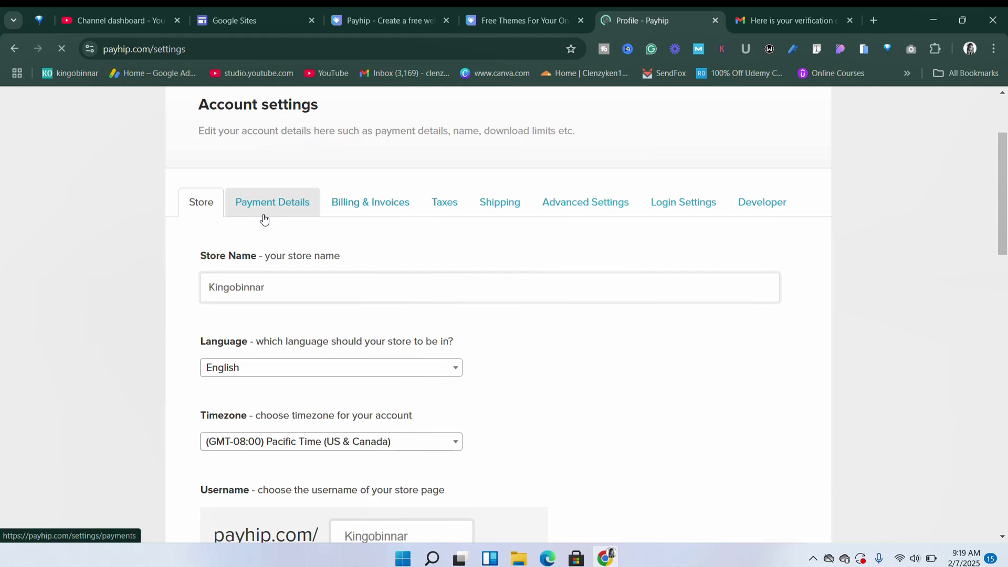
{"action": "left_click", "coordinate": [304, 206]}
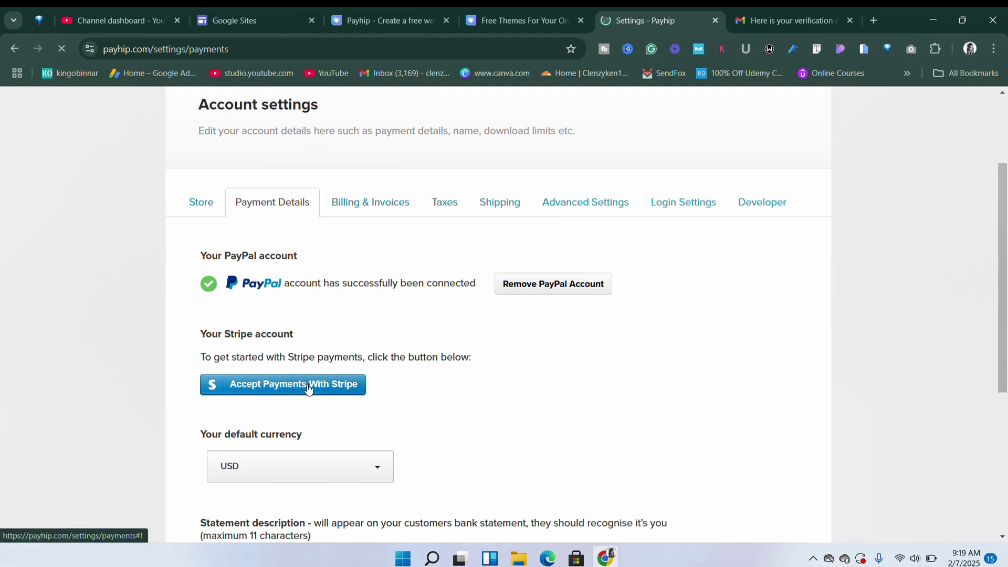
{"action": "scroll", "coordinate": [305, 409], "scroll_direction": "down", "scroll_amount": 3}
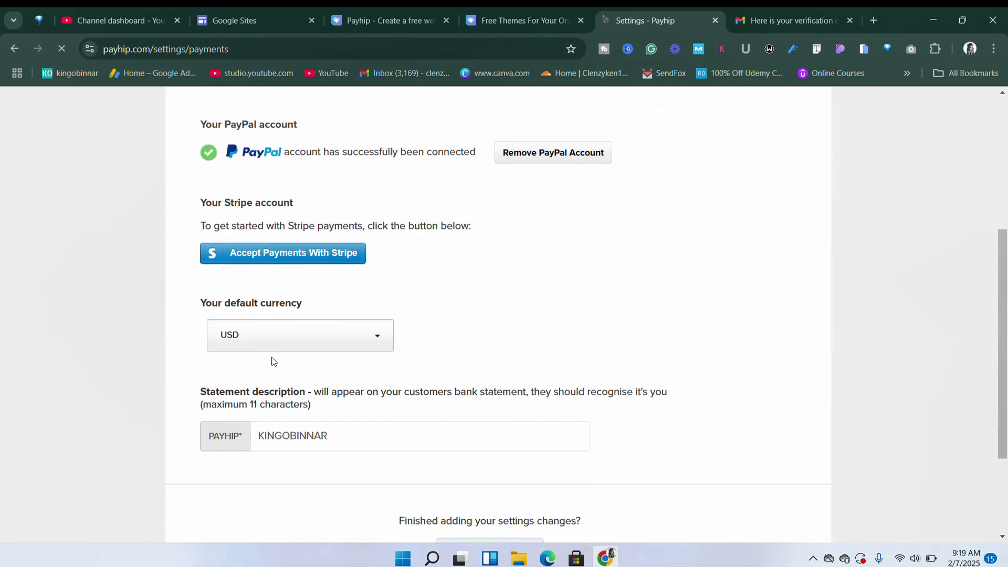
Browse the available default currencies and close the list without changing the selection
{"action": "left_click", "coordinate": [263, 346]}
{"action": "scroll", "coordinate": [264, 420], "scroll_direction": "down", "scroll_amount": 8}
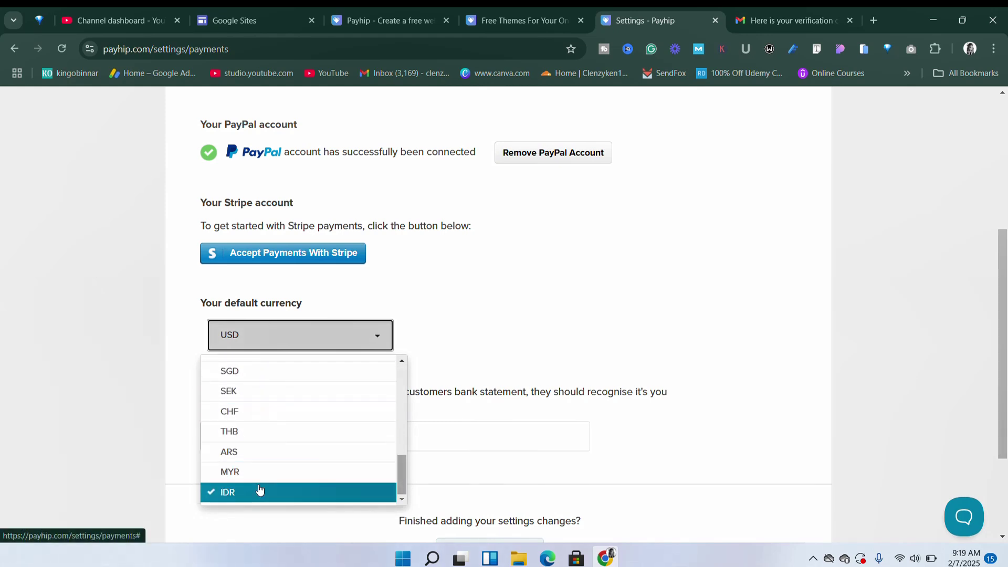
{"action": "scroll", "coordinate": [399, 362], "scroll_direction": "up", "scroll_amount": 5}
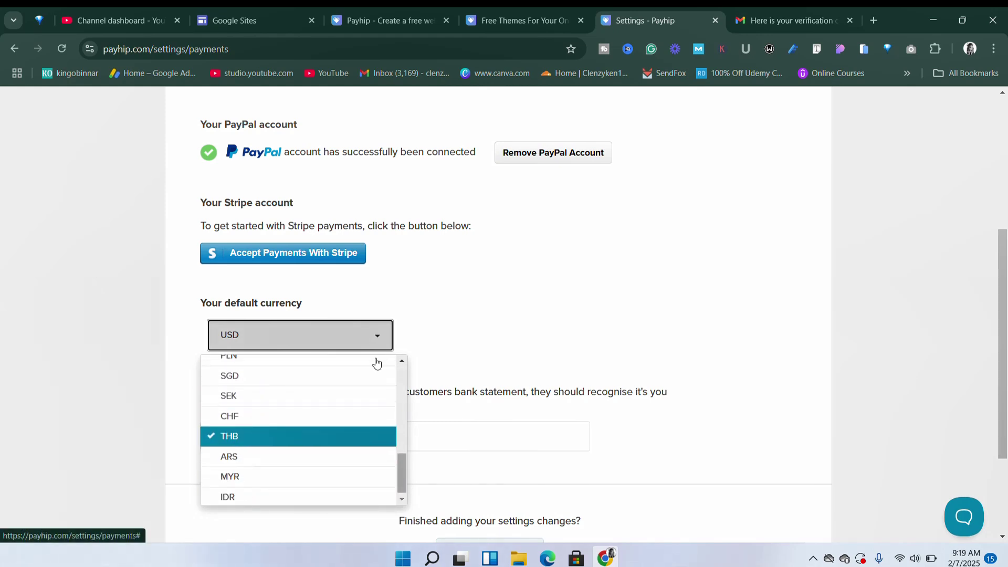
{"action": "scroll", "coordinate": [400, 363], "scroll_direction": "up", "scroll_amount": 3}
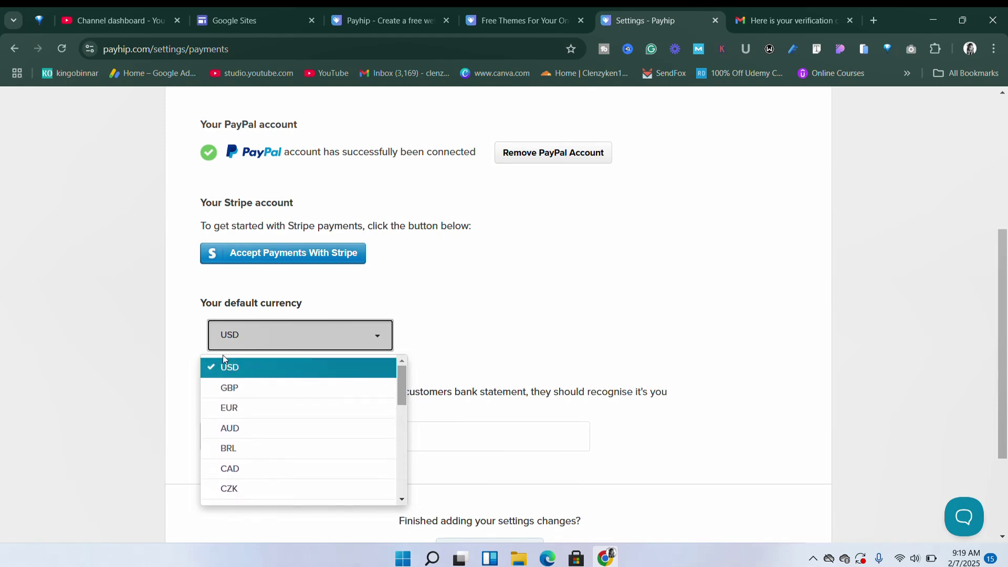
{"action": "left_click", "coordinate": [609, 334]}
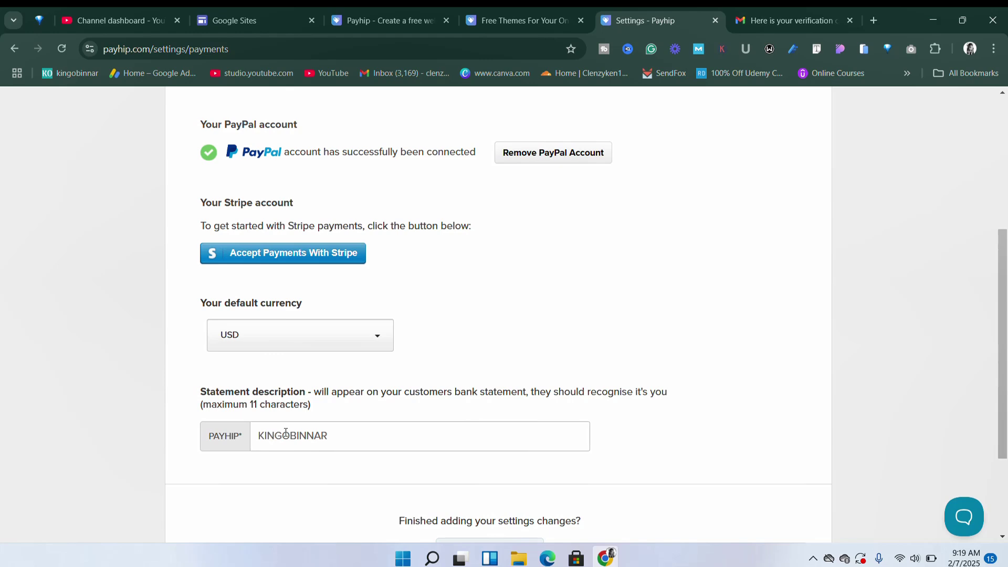
{"action": "scroll", "coordinate": [315, 391], "scroll_direction": "up", "scroll_amount": 5}
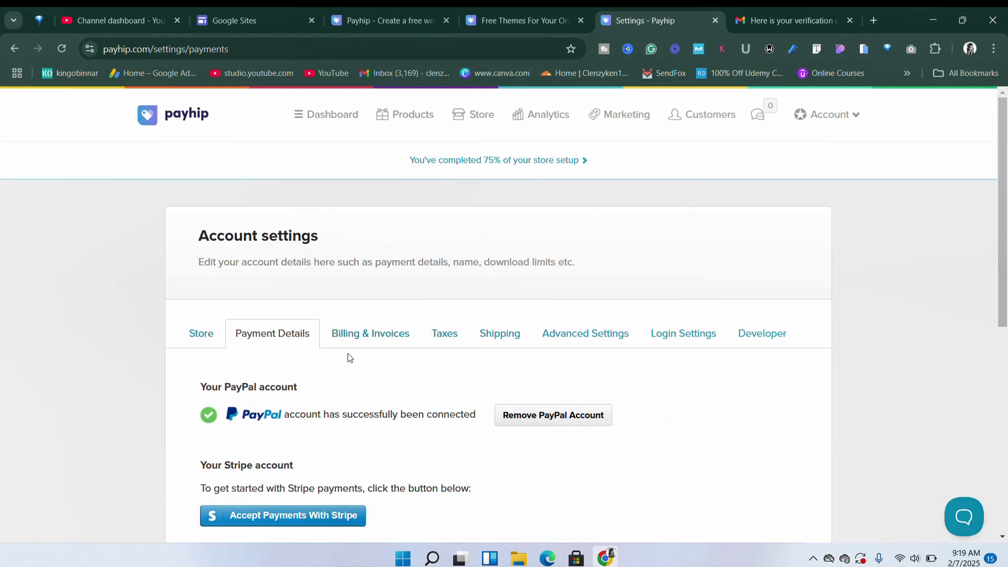
View the Shipping section of the account settings and its general and product-specific rates
{"action": "left_click", "coordinate": [507, 352]}
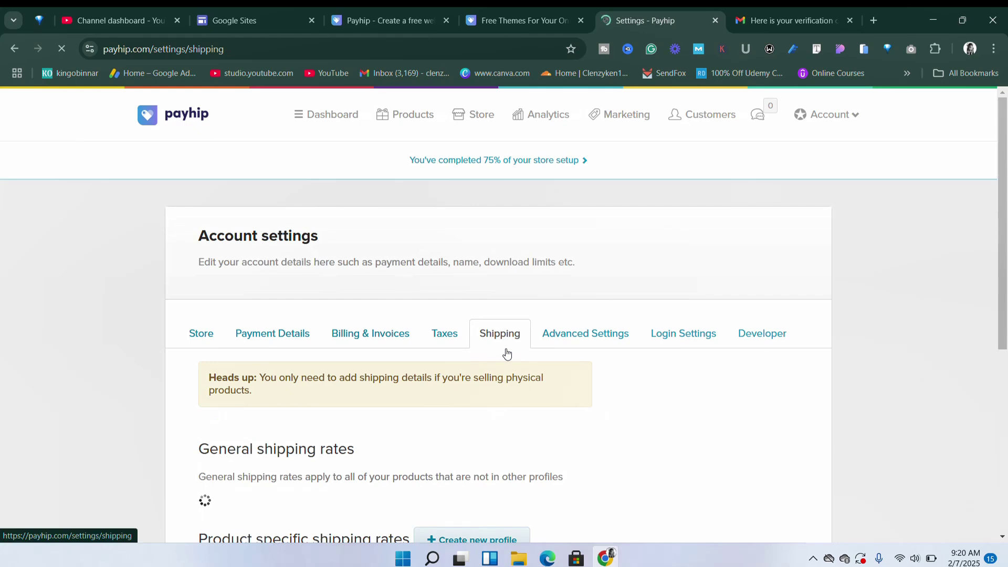
{"action": "scroll", "coordinate": [349, 477], "scroll_direction": "down", "scroll_amount": 5}
{"action": "scroll", "coordinate": [365, 432], "scroll_direction": "down", "scroll_amount": 3}
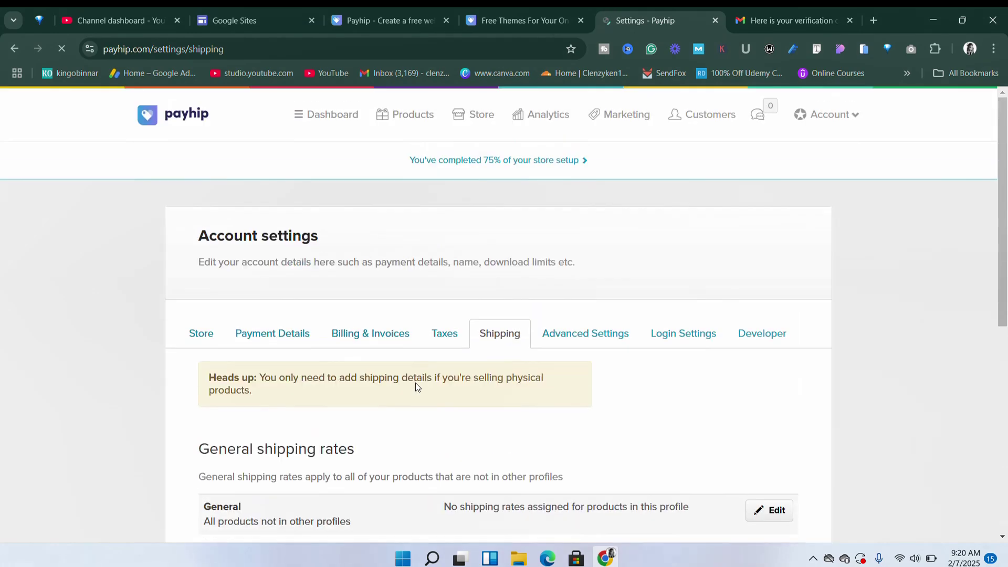
Look through the Advanced Settings, including PDF protection, notifications and download limit
{"action": "left_click", "coordinate": [635, 348]}
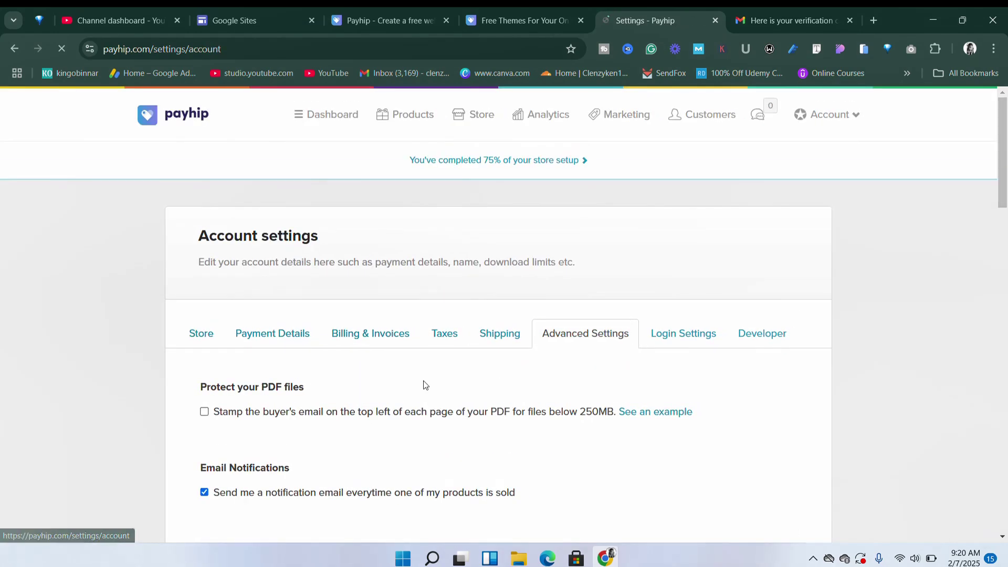
{"action": "scroll", "coordinate": [425, 384], "scroll_direction": "down", "scroll_amount": 10}
{"action": "scroll", "coordinate": [428, 387], "scroll_direction": "up", "scroll_amount": 15}
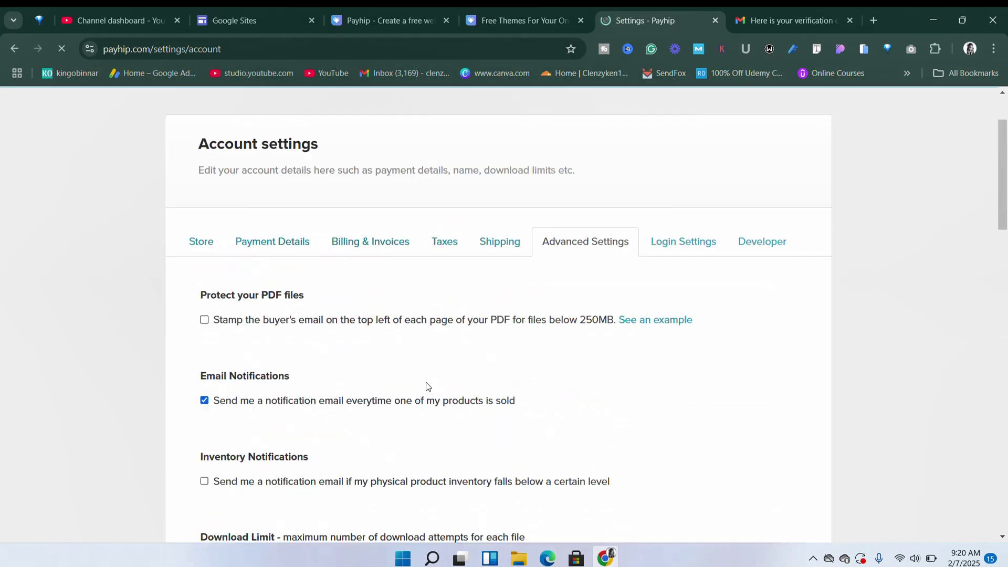
Review the Store settings, including store name, language, timezone, username and social media links
{"action": "left_click", "coordinate": [199, 332]}
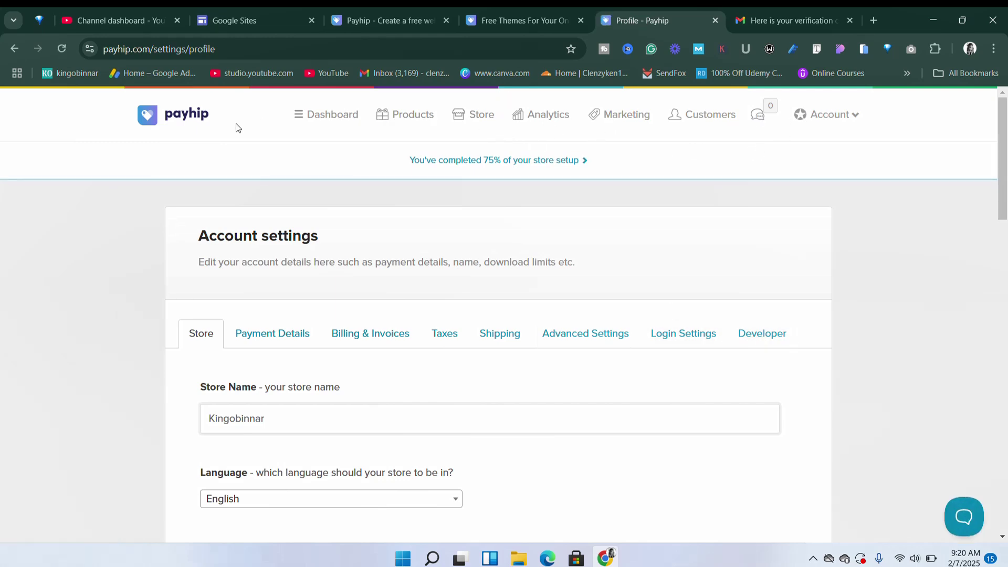
{"action": "scroll", "coordinate": [510, 304], "scroll_direction": "down", "scroll_amount": 6}
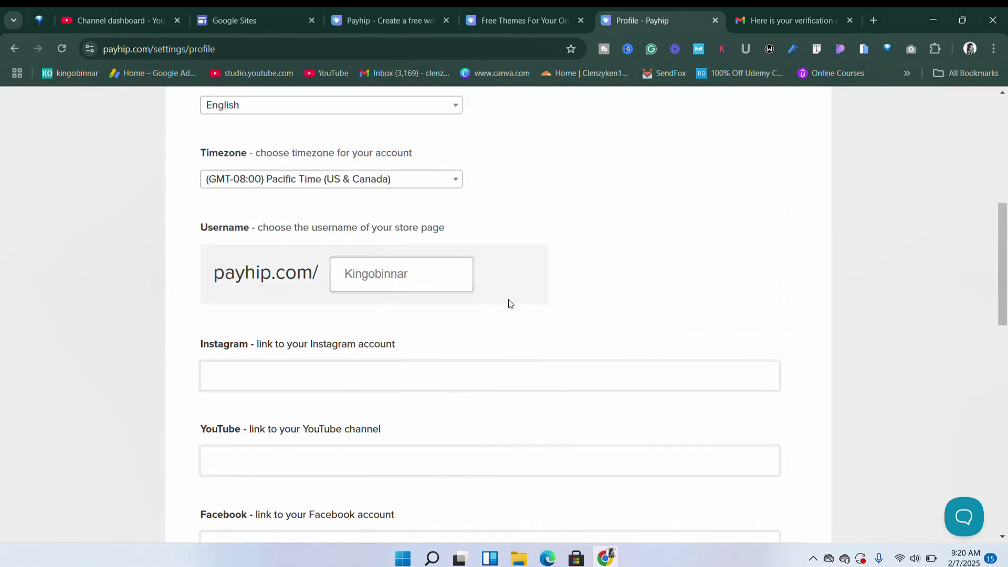
{"action": "scroll", "coordinate": [508, 310], "scroll_direction": "up", "scroll_amount": 6}
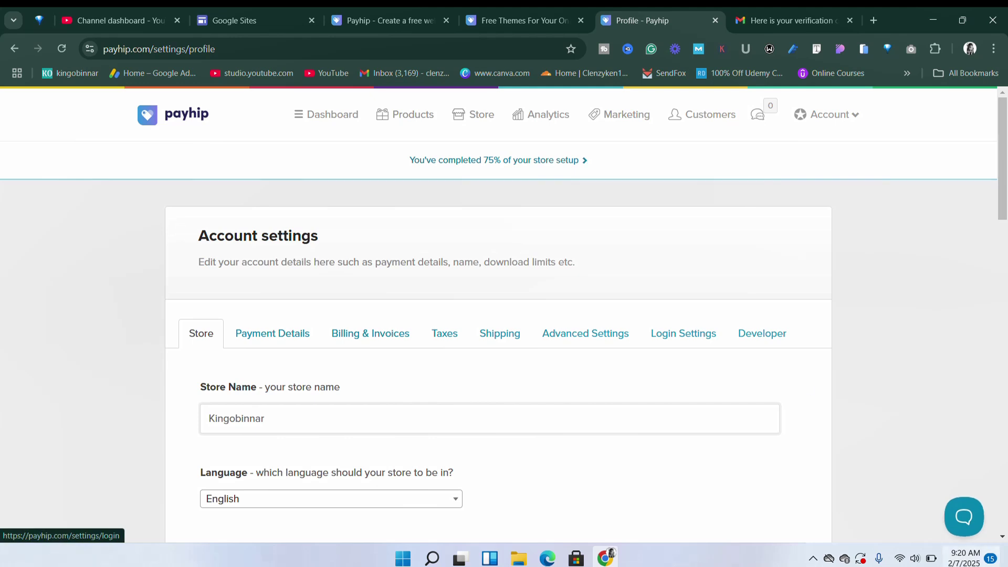
{"action": "left_click", "coordinate": [828, 558]}
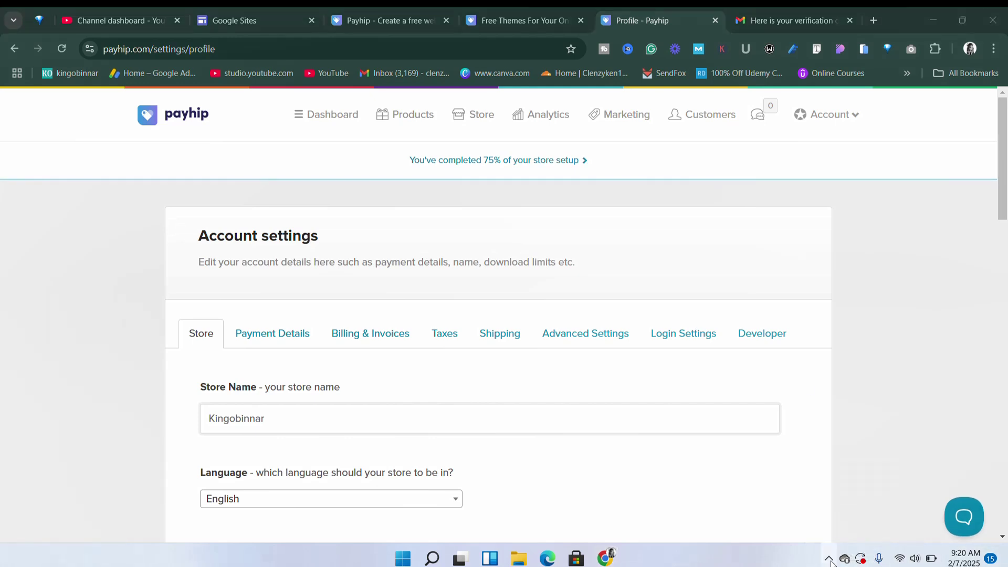
{"action": "left_click", "coordinate": [829, 522]}
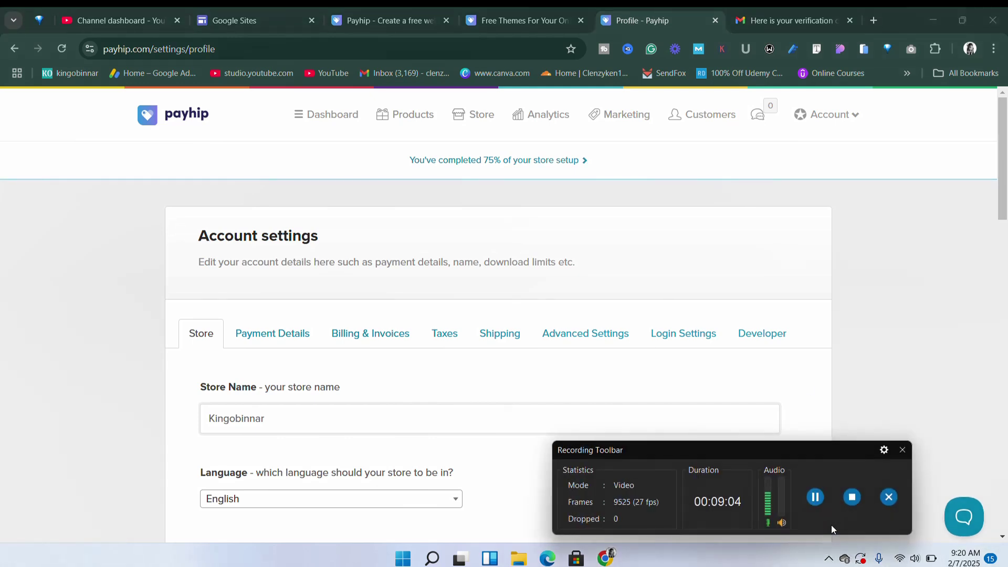
{"action": "left_click_drag", "start_coordinate": [808, 456], "coordinate": [887, 548]}
{"action": "left_click", "coordinate": [955, 437]}
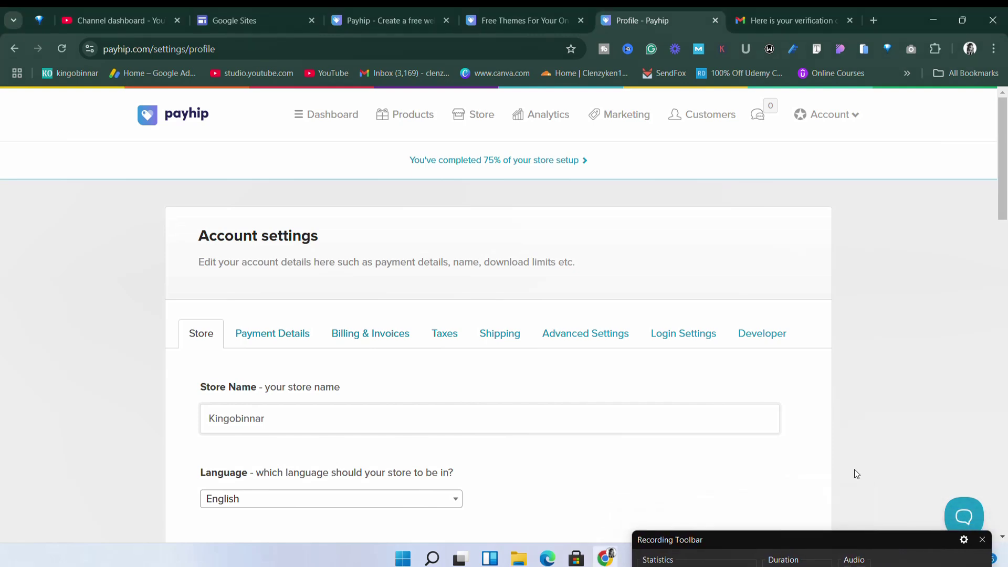
{"action": "left_click", "coordinate": [626, 563]}
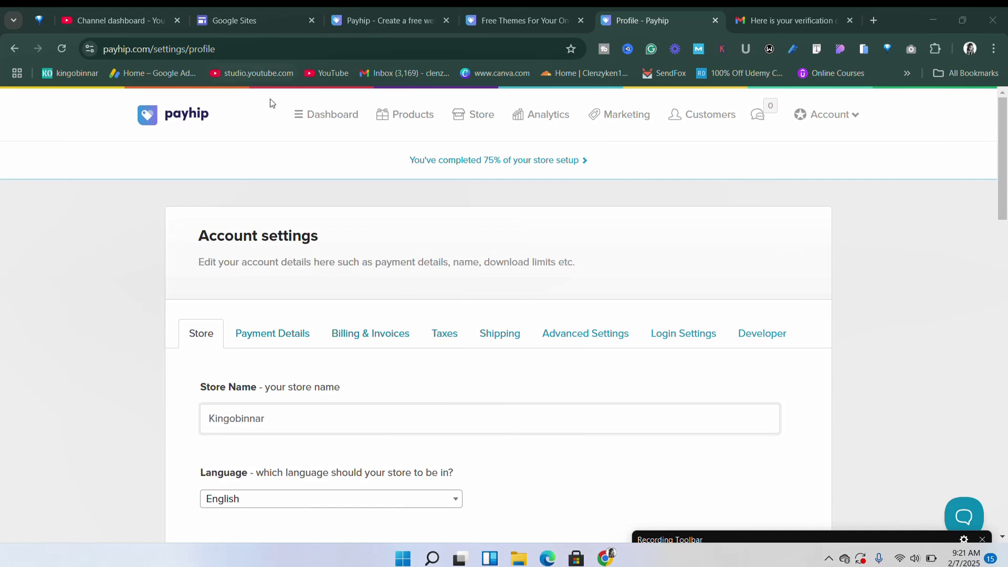
Open the seller dashboard, dismiss the New Features notice and view the products, transactions and store overview
{"action": "left_click", "coordinate": [307, 116]}
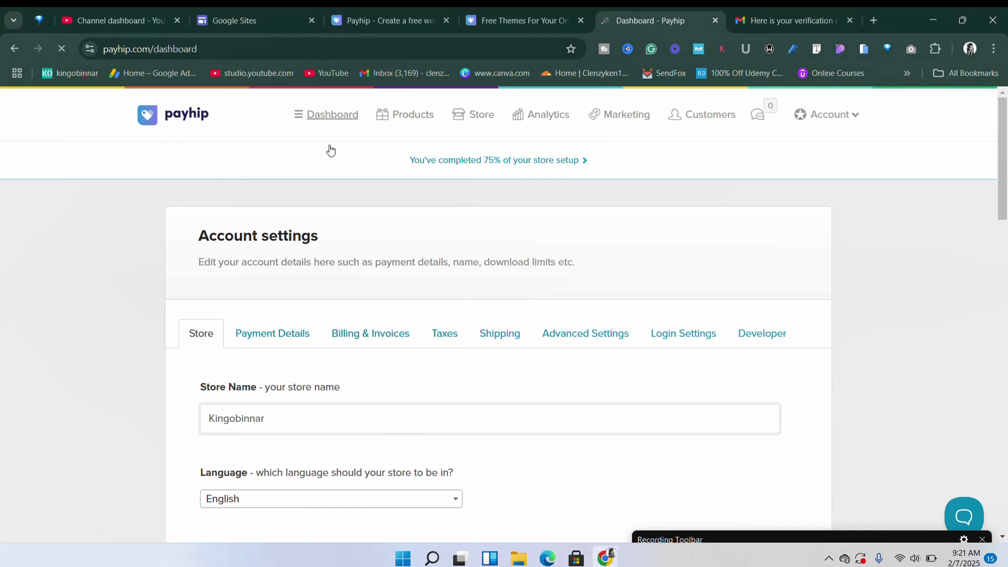
{"action": "scroll", "coordinate": [461, 397], "scroll_direction": "down", "scroll_amount": 6}
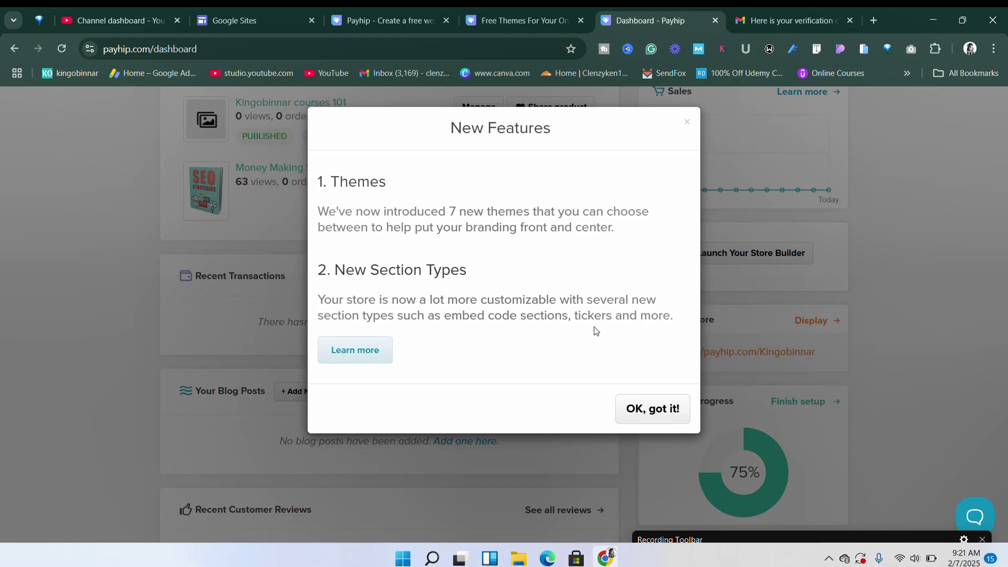
{"action": "left_click", "coordinate": [685, 128]}
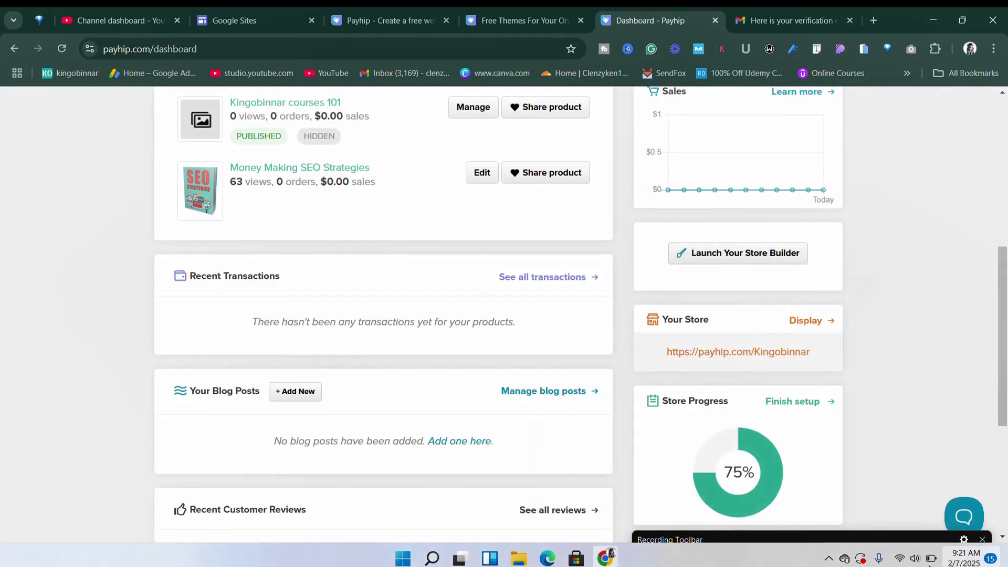
{"action": "left_click", "coordinate": [849, 534]}
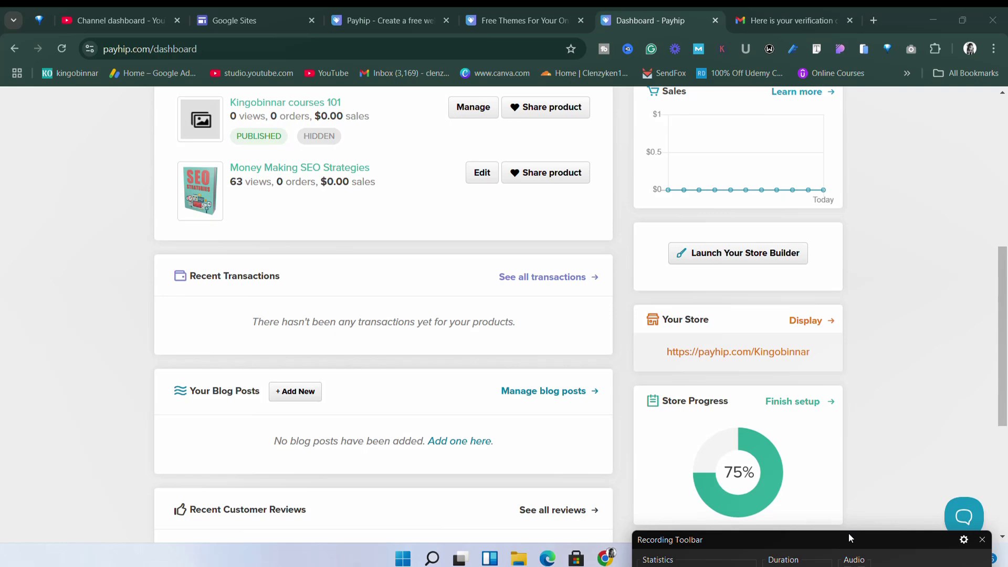